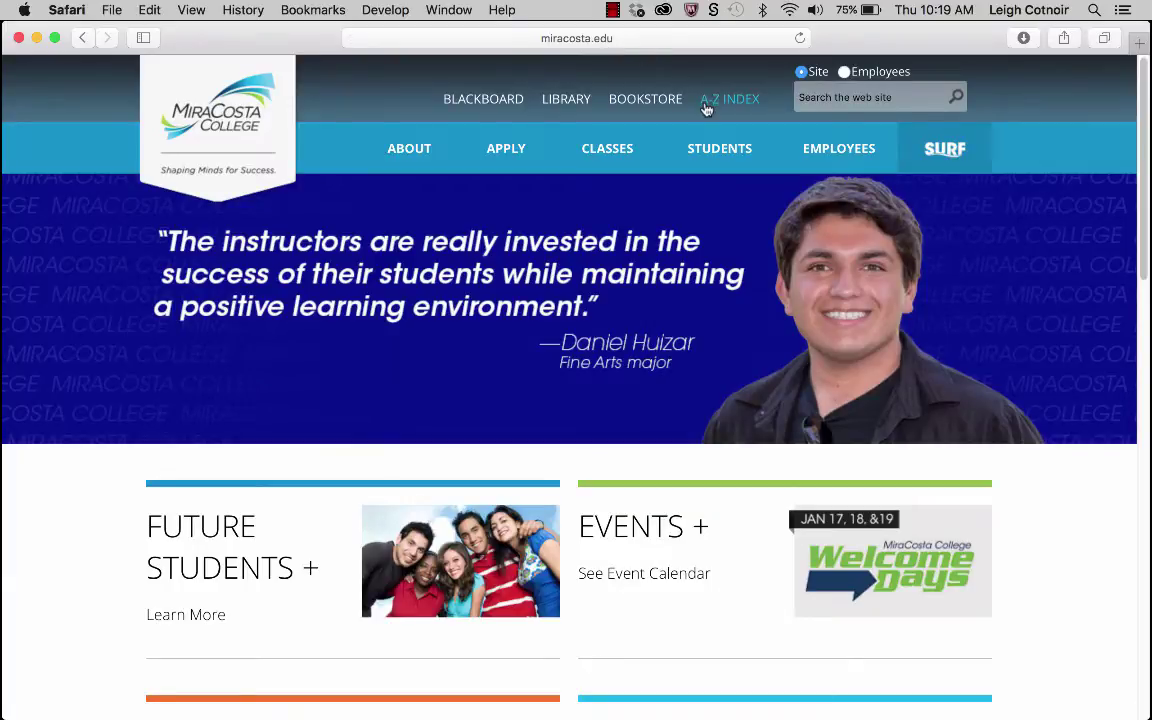
Show the CLASSES mega menu in the MiraCosta homepage's top navigation.
mouse_move(636, 164)
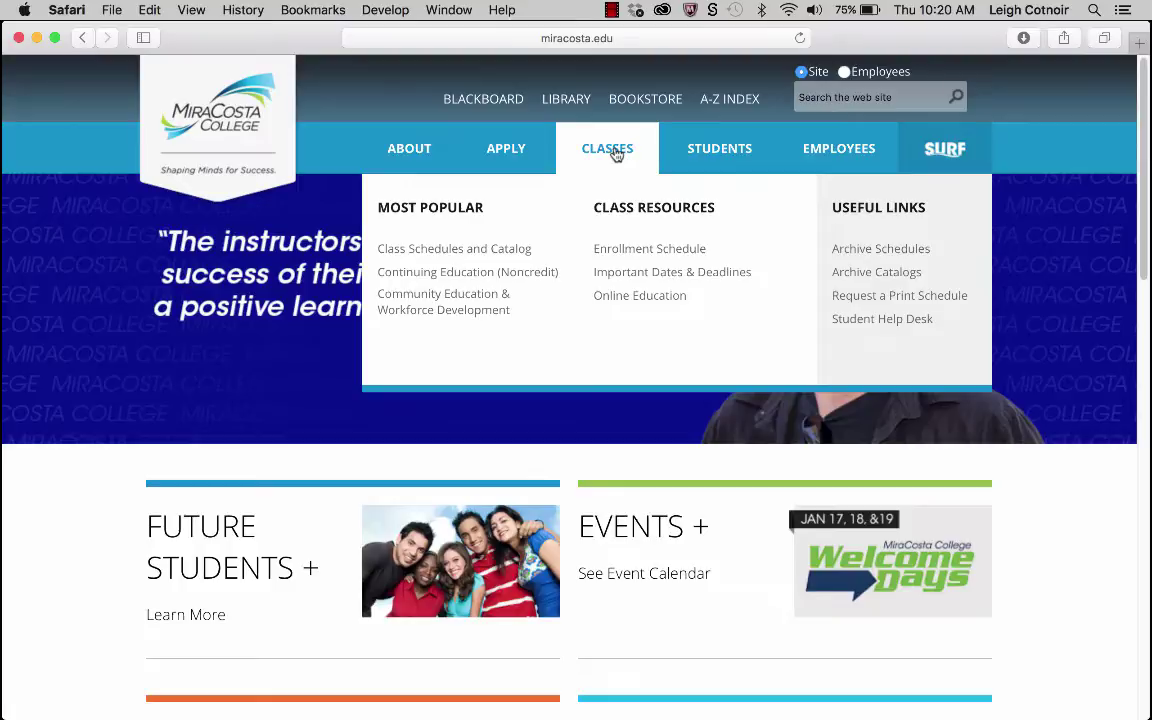
Go from Classes > Online Education to the Log in to Canvas single sign-on page.
left_click(633, 300)
scroll(620, 377, "down", 1)
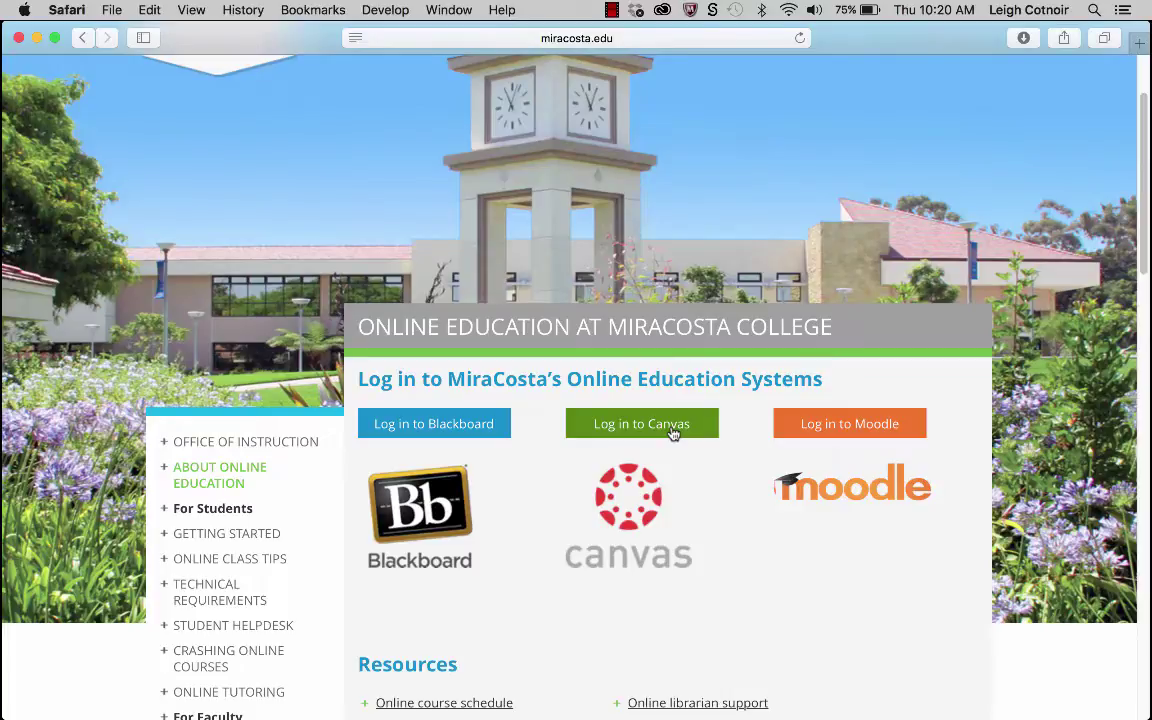
left_click(673, 432)
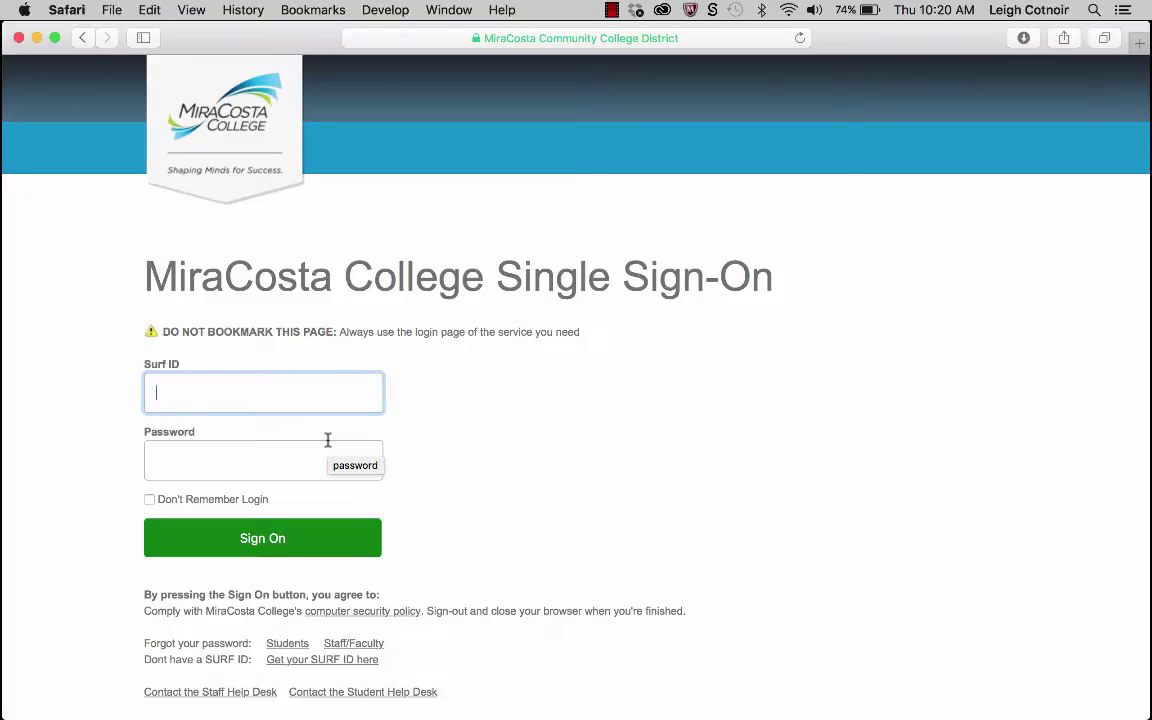
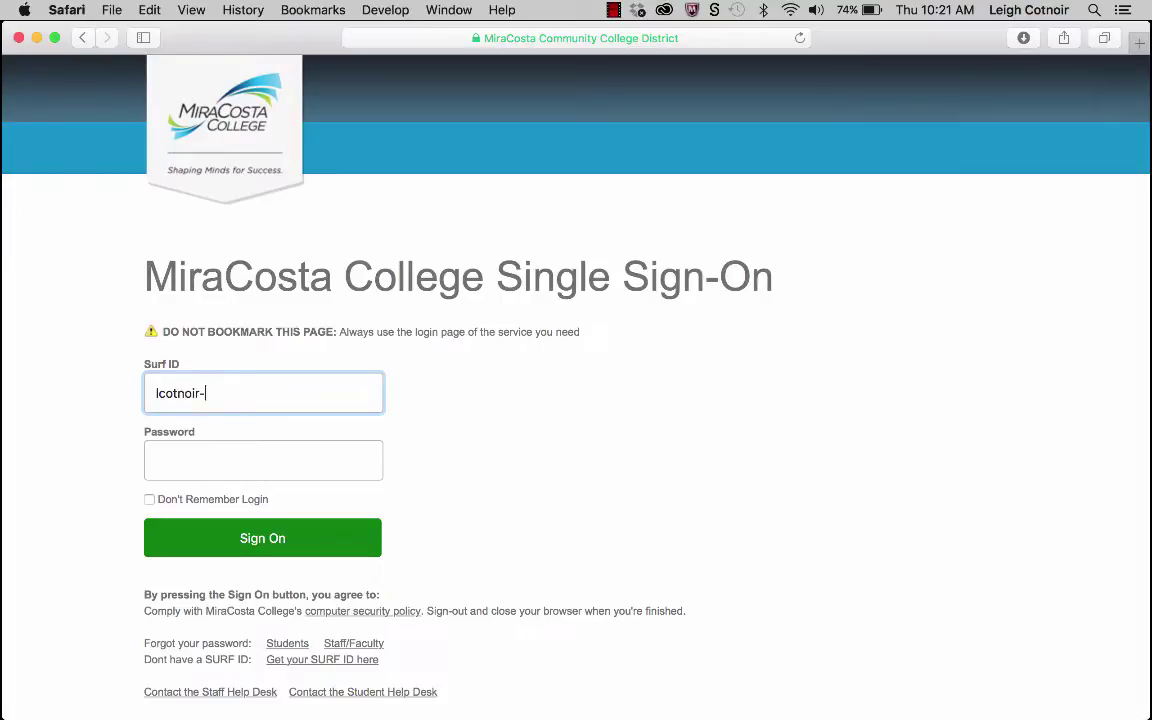
Sign in with the student's Surf ID and password, declining Safari's offer to save it.
left_click(281, 462)
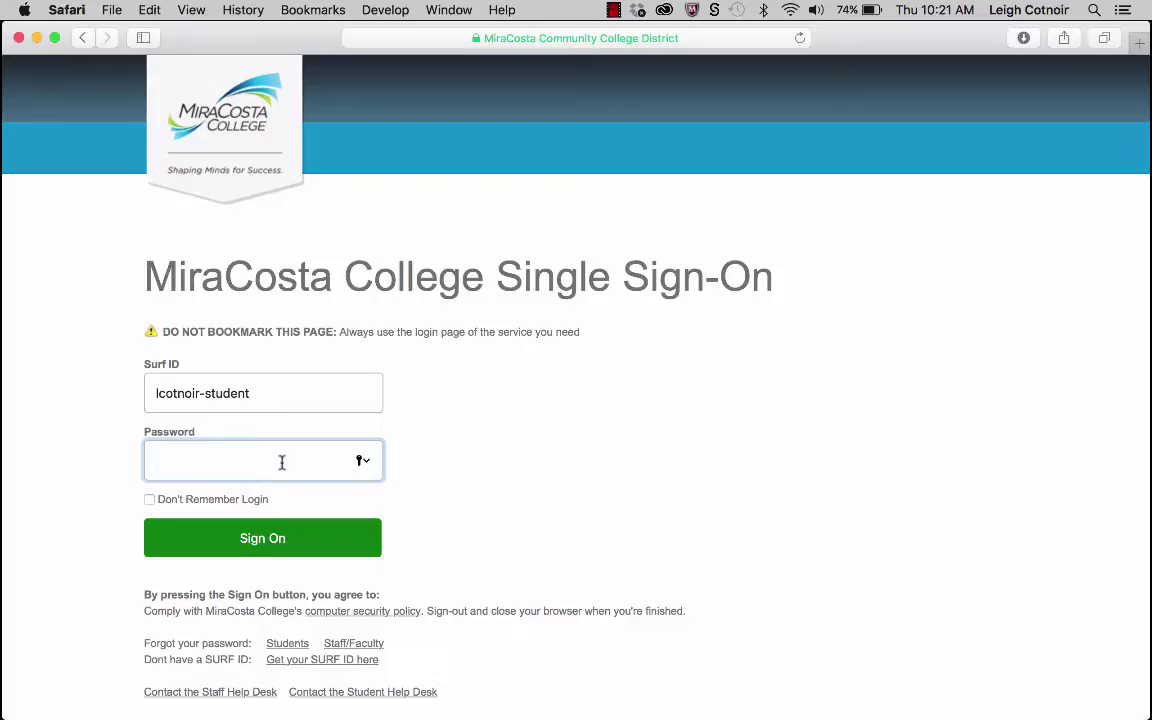
type("•••••••••••••")
key("Return")
left_click(648, 148)
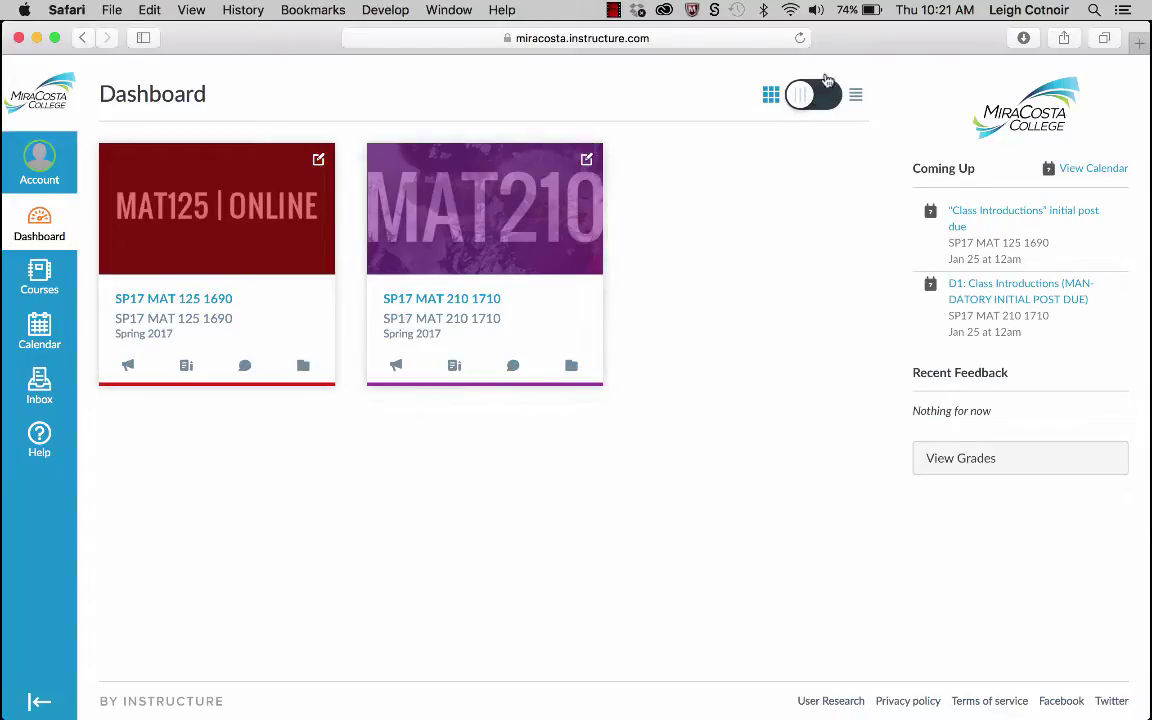
left_click(855, 95)
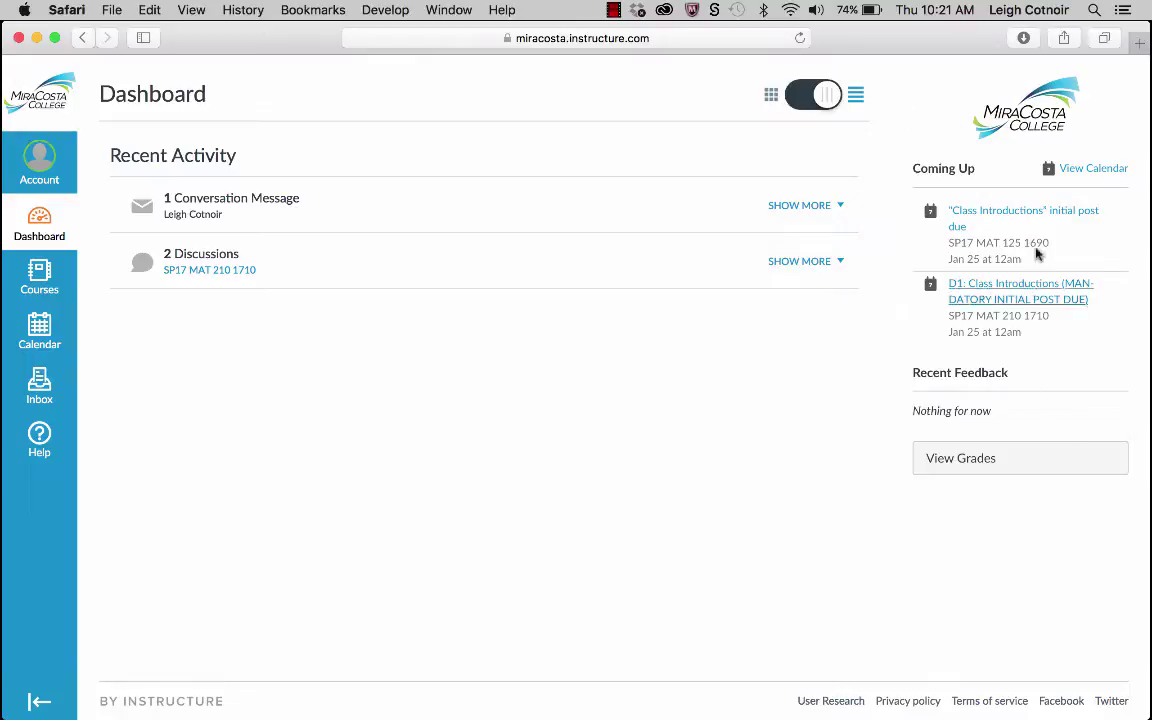
left_click(770, 95)
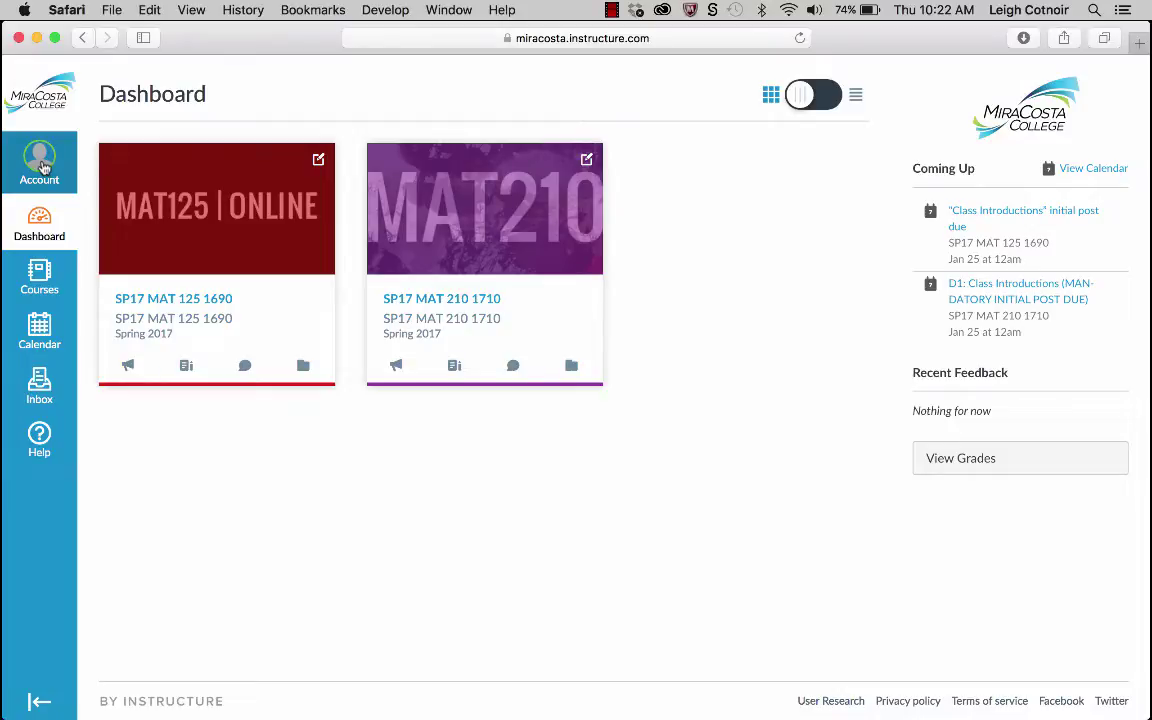
From Account > Profile, open Select Profile Picture with Upload a Picture chosen.
left_click(43, 167)
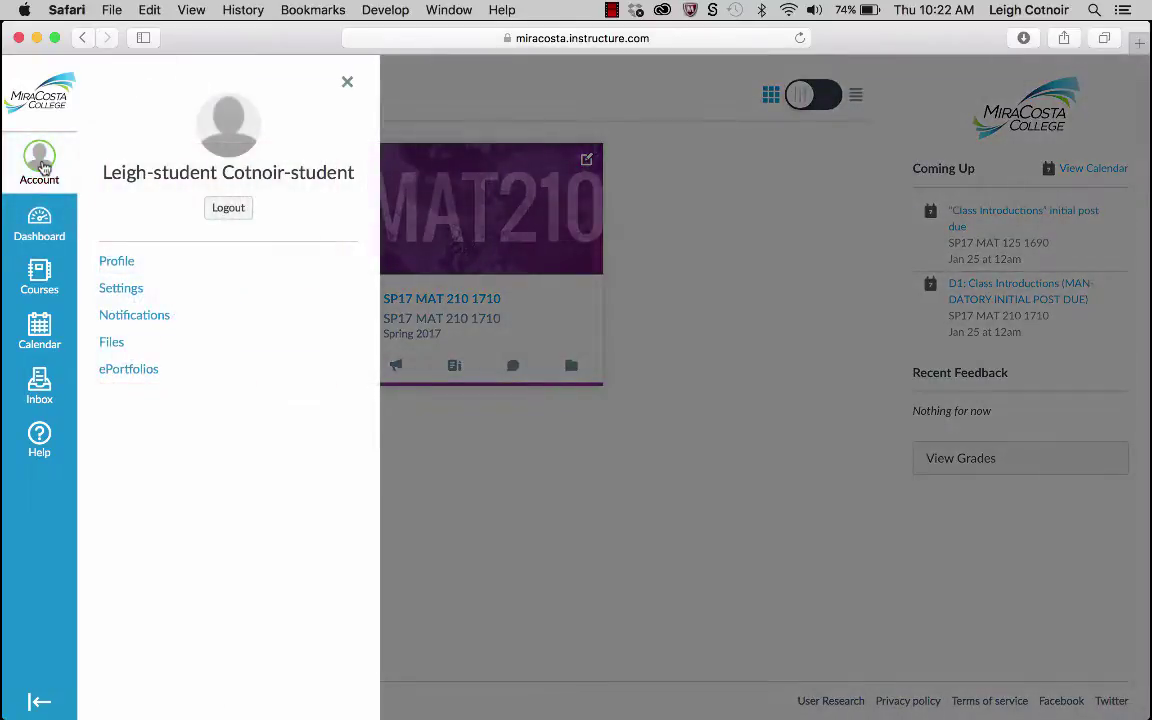
left_click(119, 261)
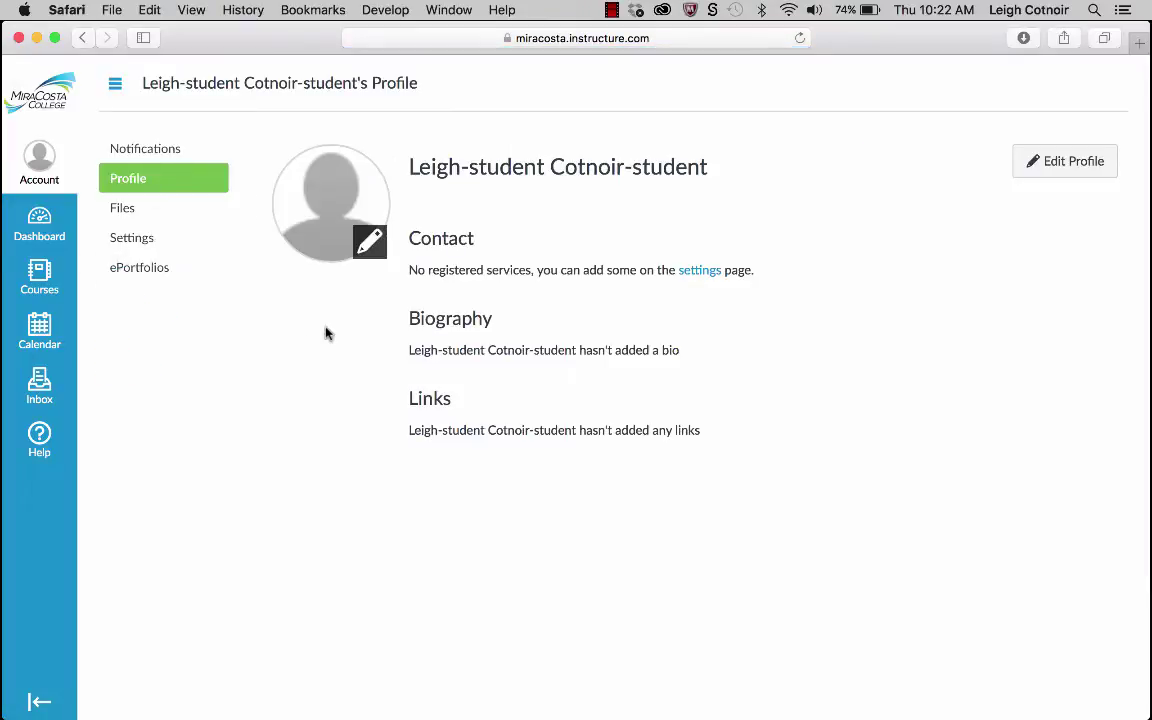
left_click(372, 248)
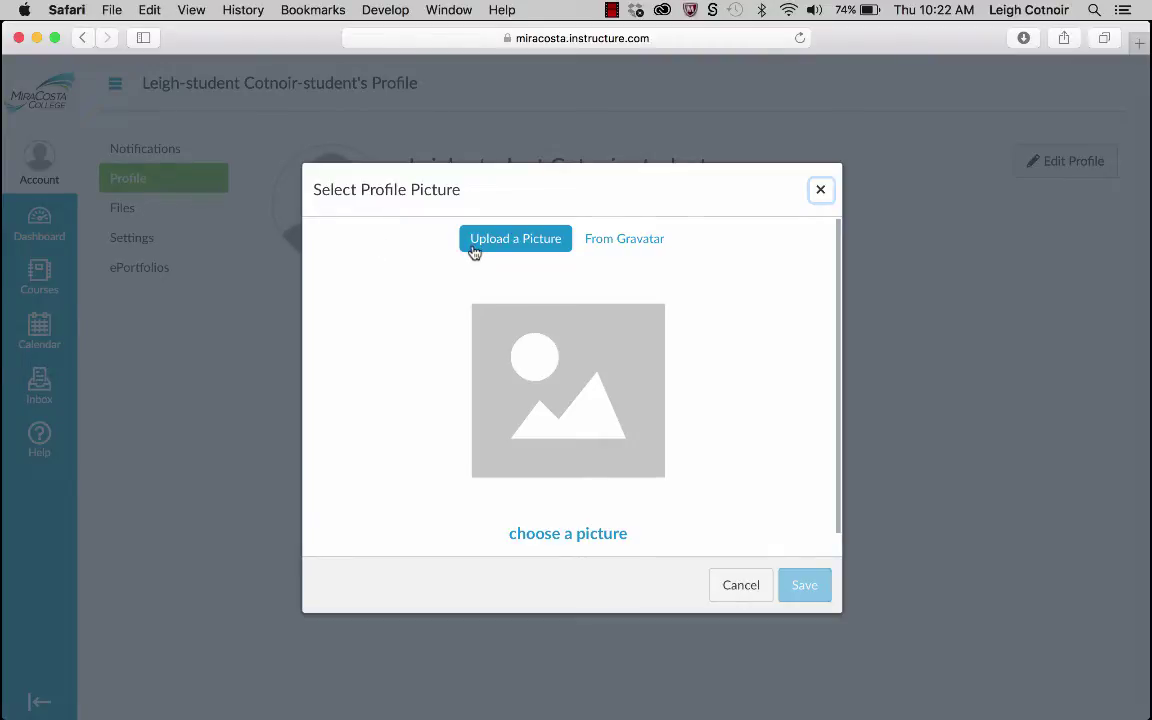
left_click(516, 239)
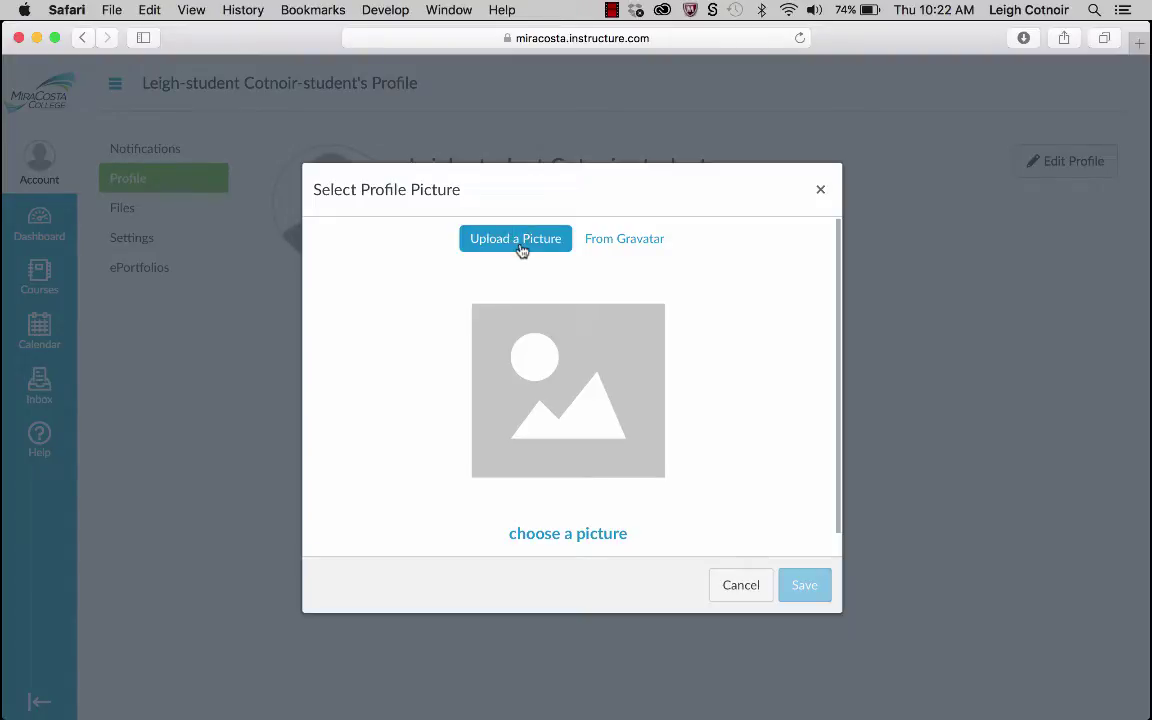
Choose potato.jpg from the Desktop folder as the picture to upload.
left_click(550, 540)
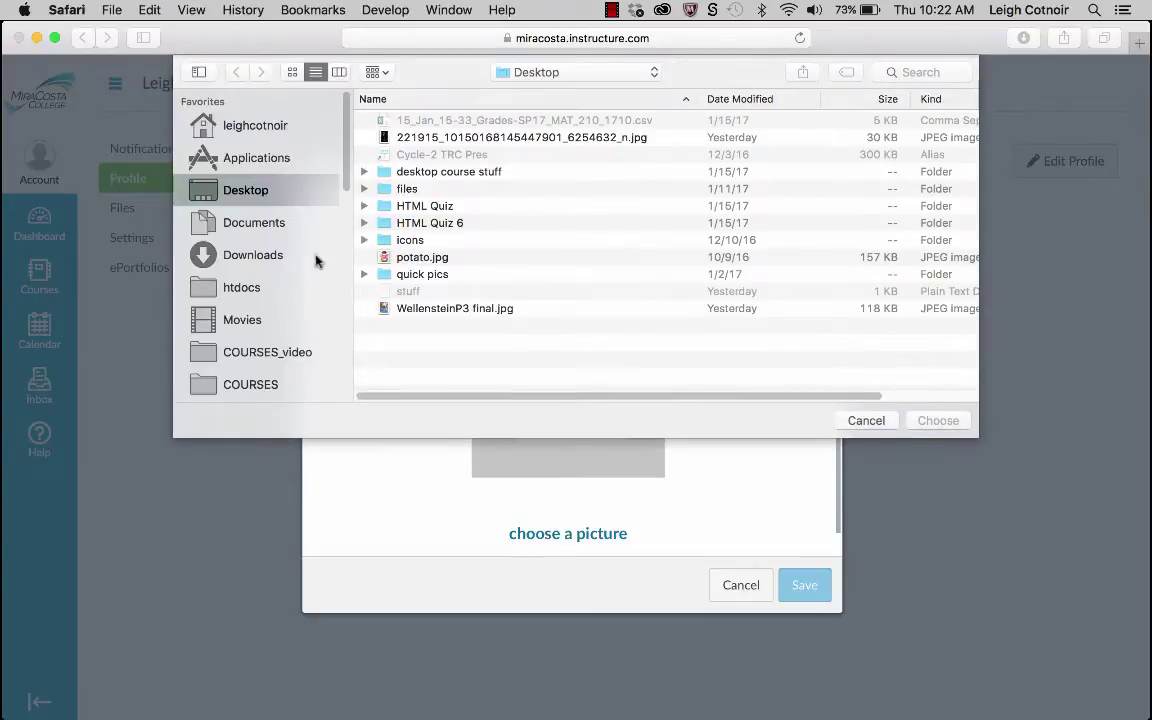
left_click(378, 255)
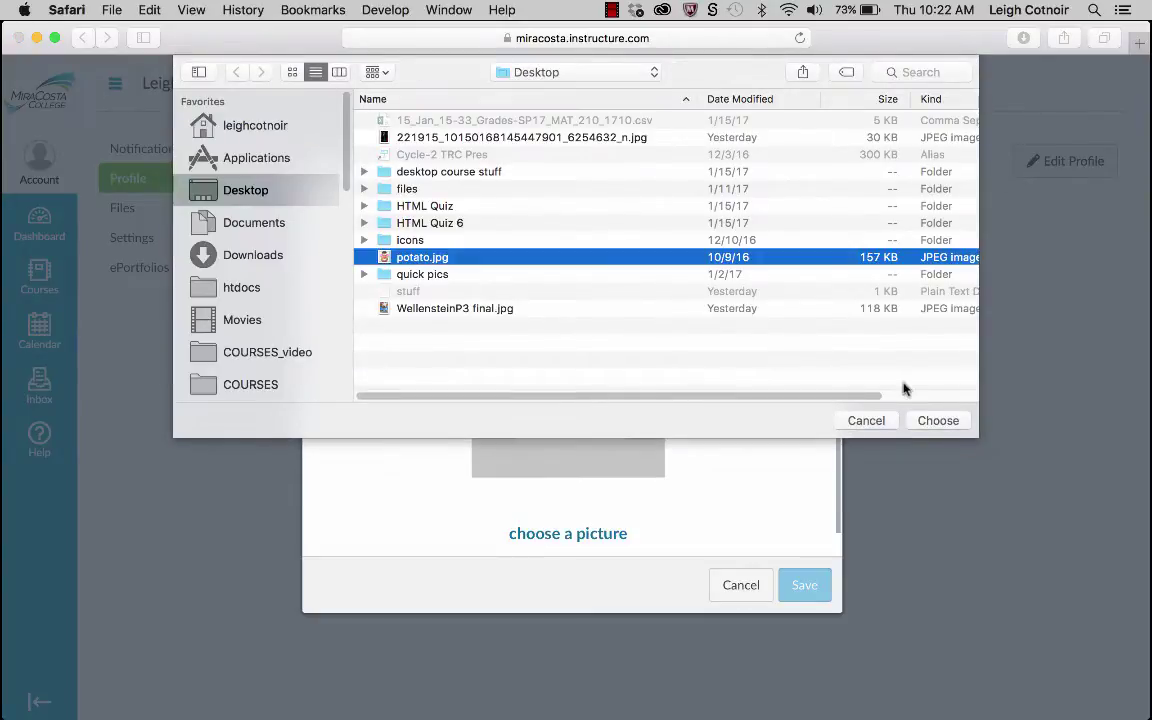
left_click(937, 421)
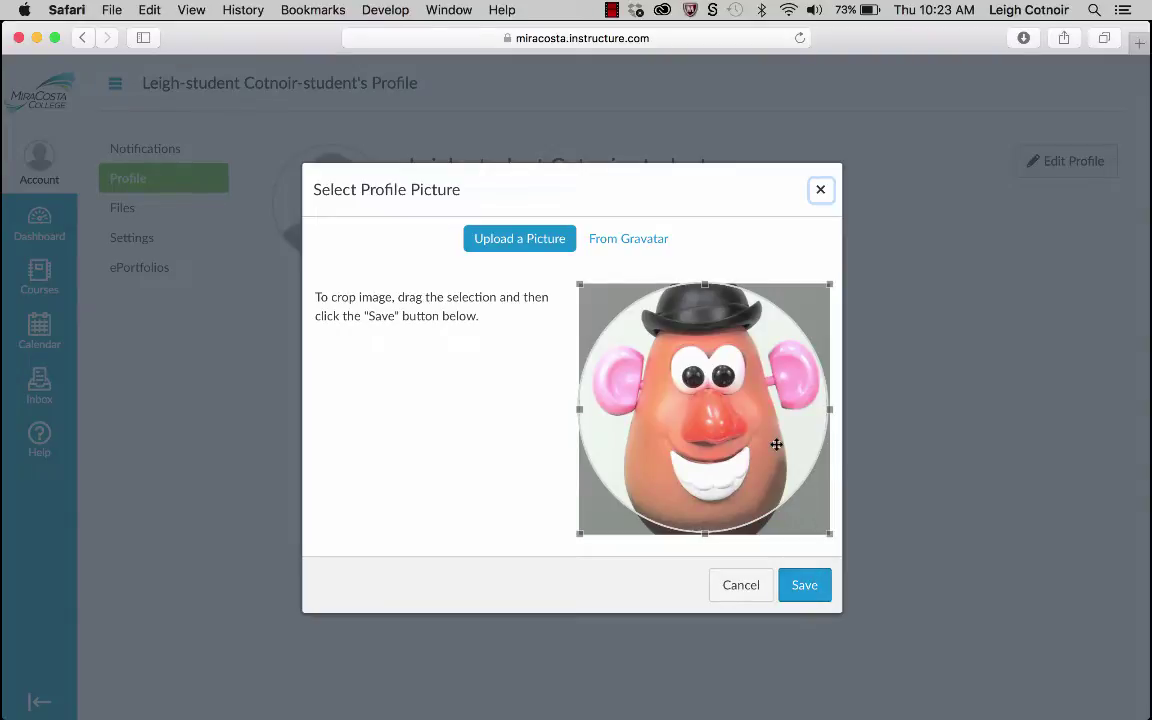
Save the cropped Mr. Potato Head image as the profile picture.
left_click(814, 588)
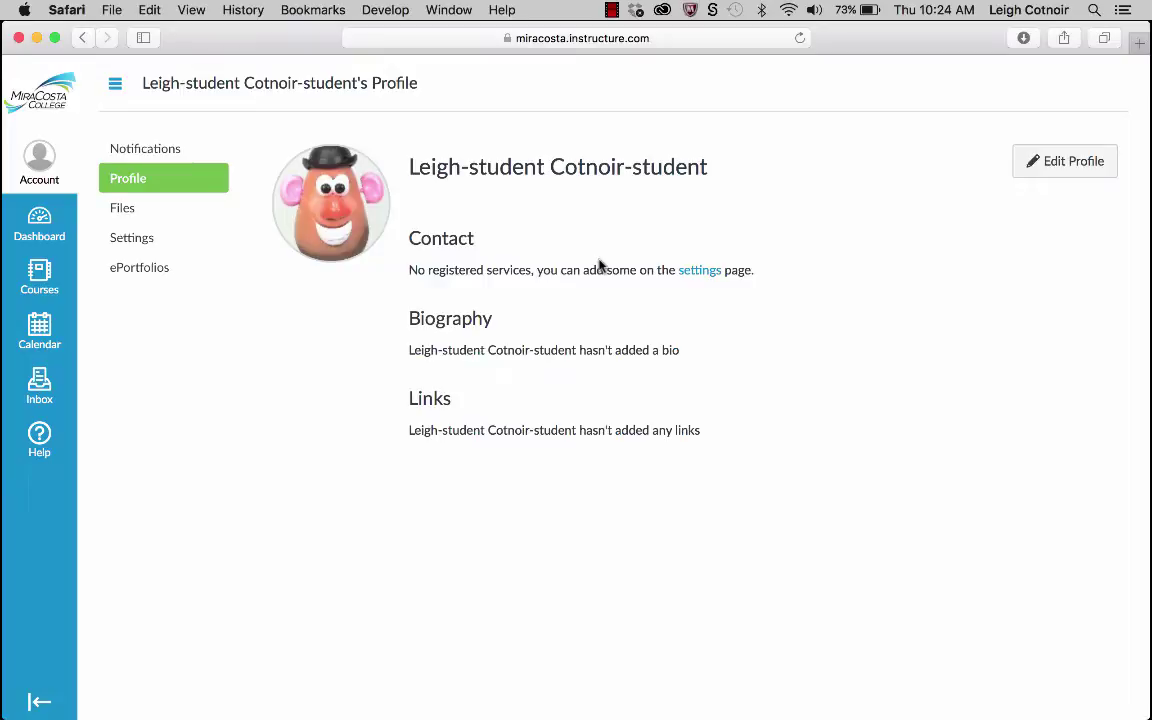
Open Files from the profile navigation to list the My Files folders.
left_click(125, 210)
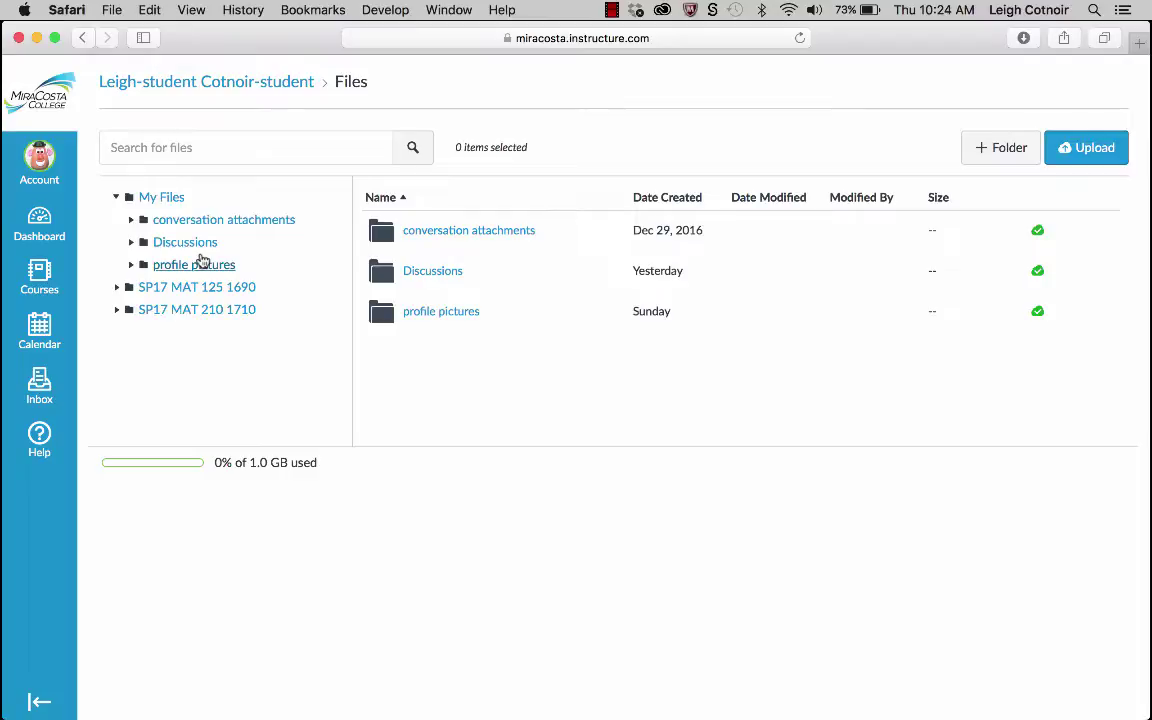
Select My Files and add a new untitled folder row to it.
left_click(44, 158)
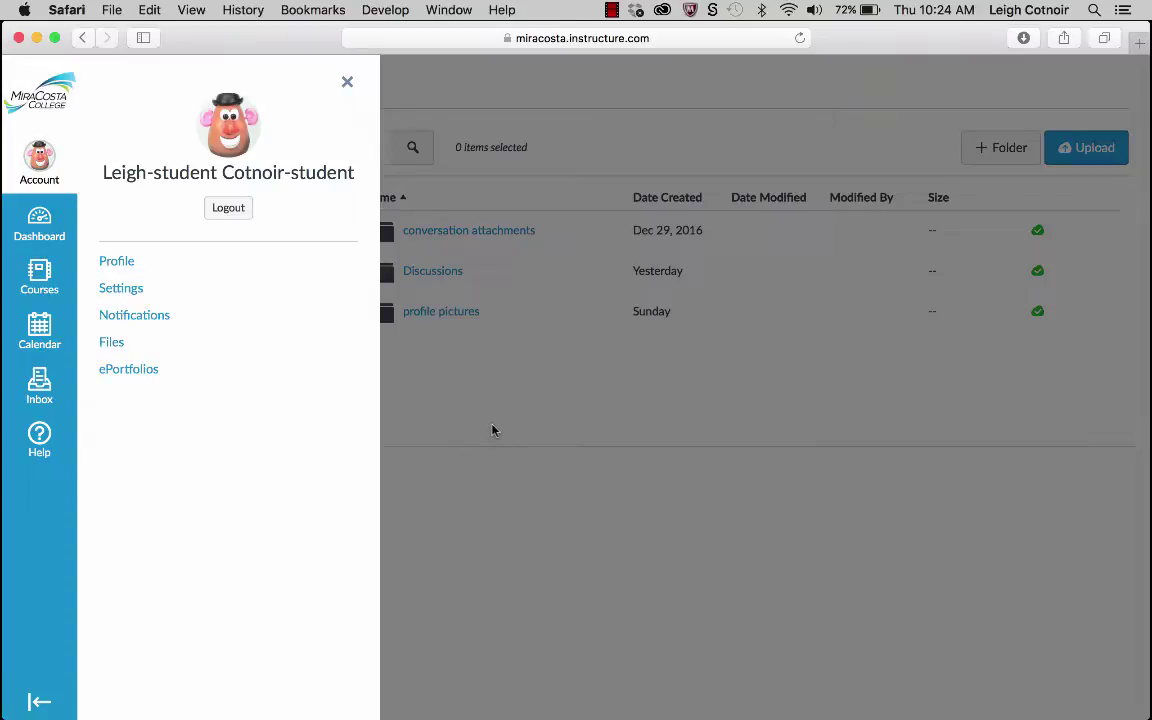
left_click(442, 318)
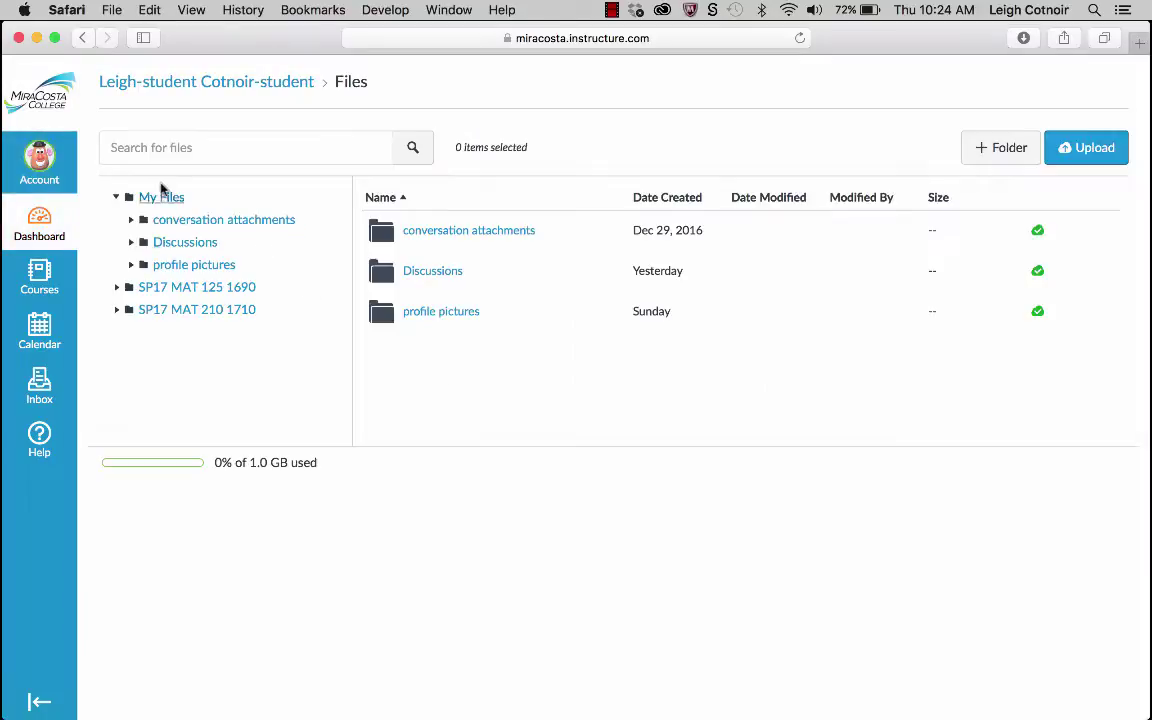
left_click(155, 200)
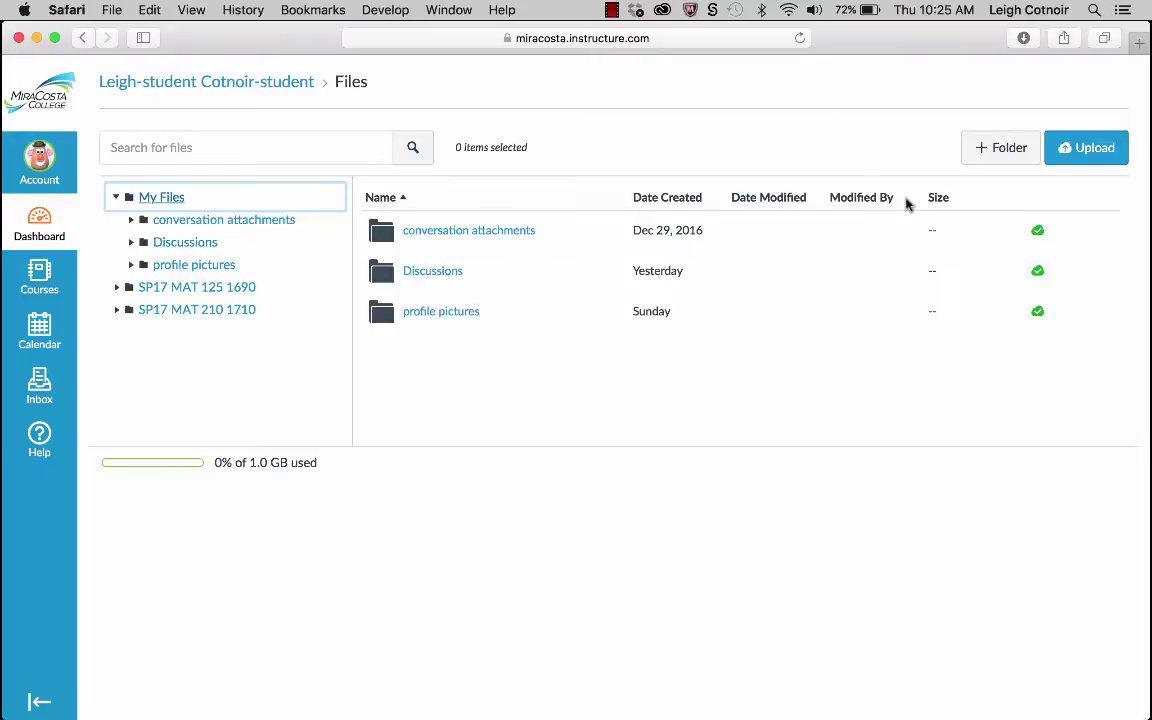
left_click(1020, 157)
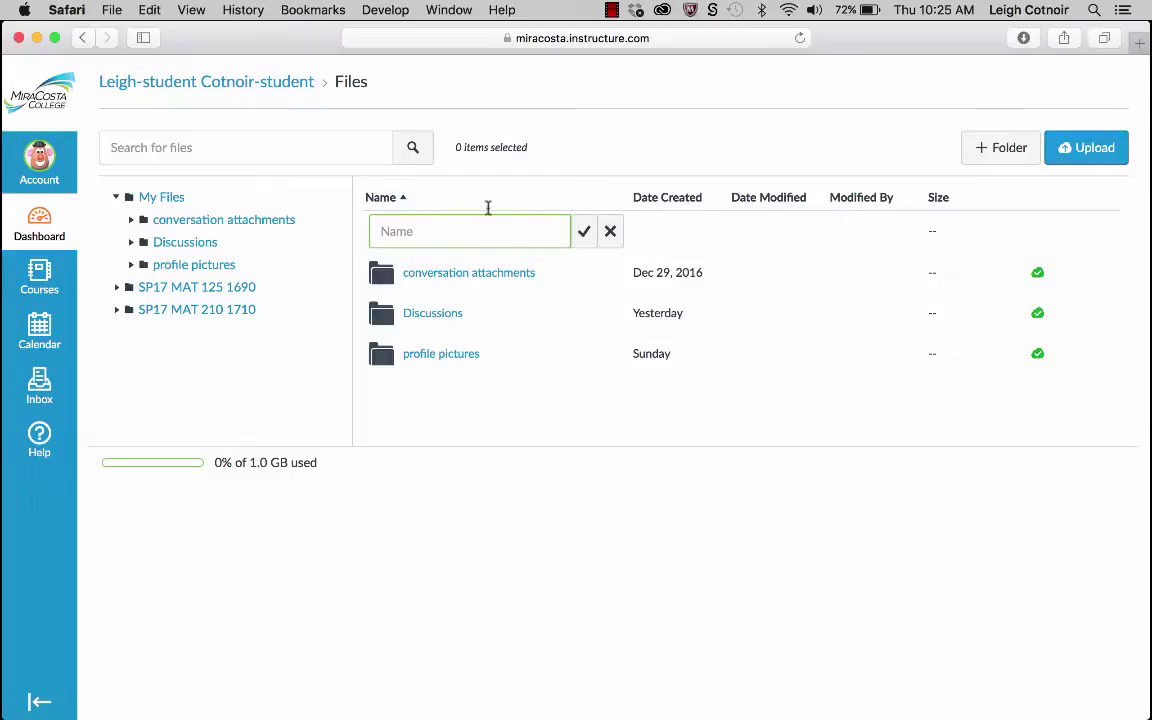
left_click(437, 315)
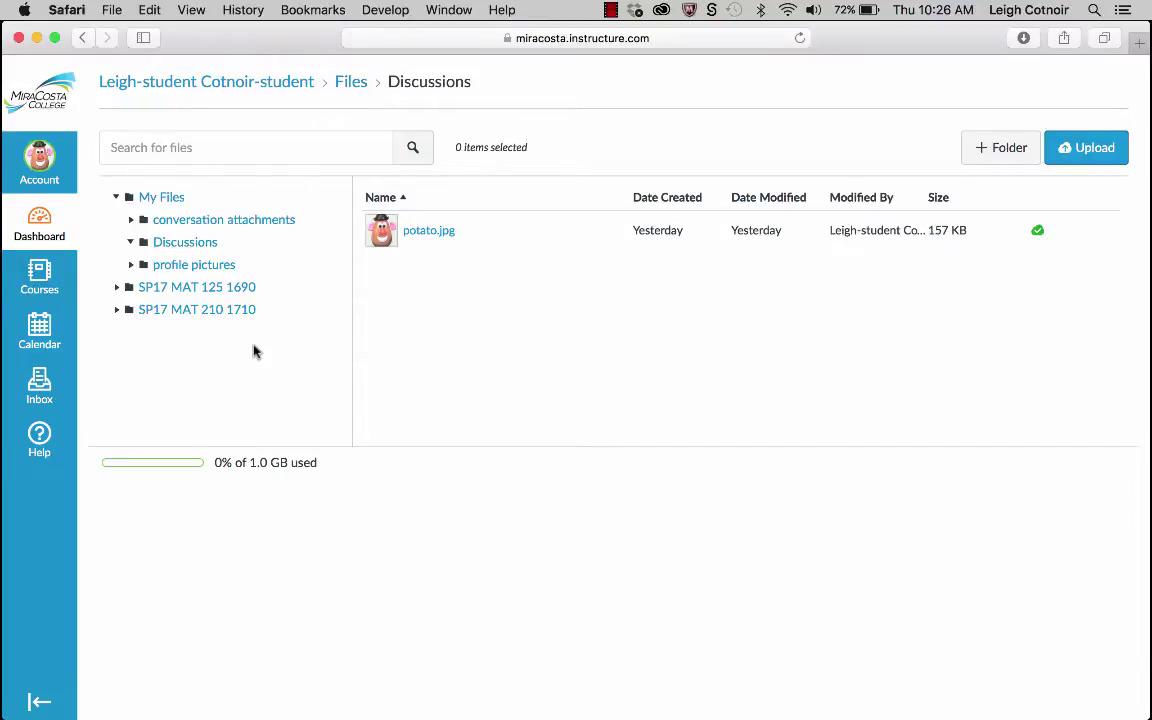
left_click(45, 168)
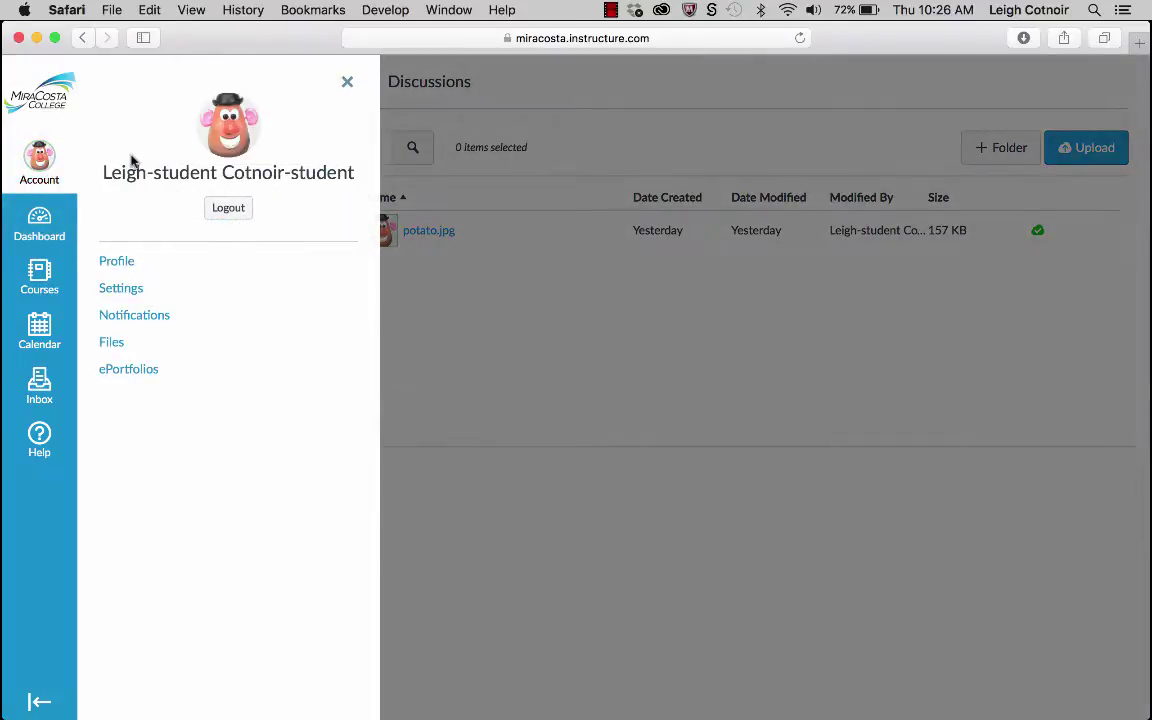
left_click(134, 316)
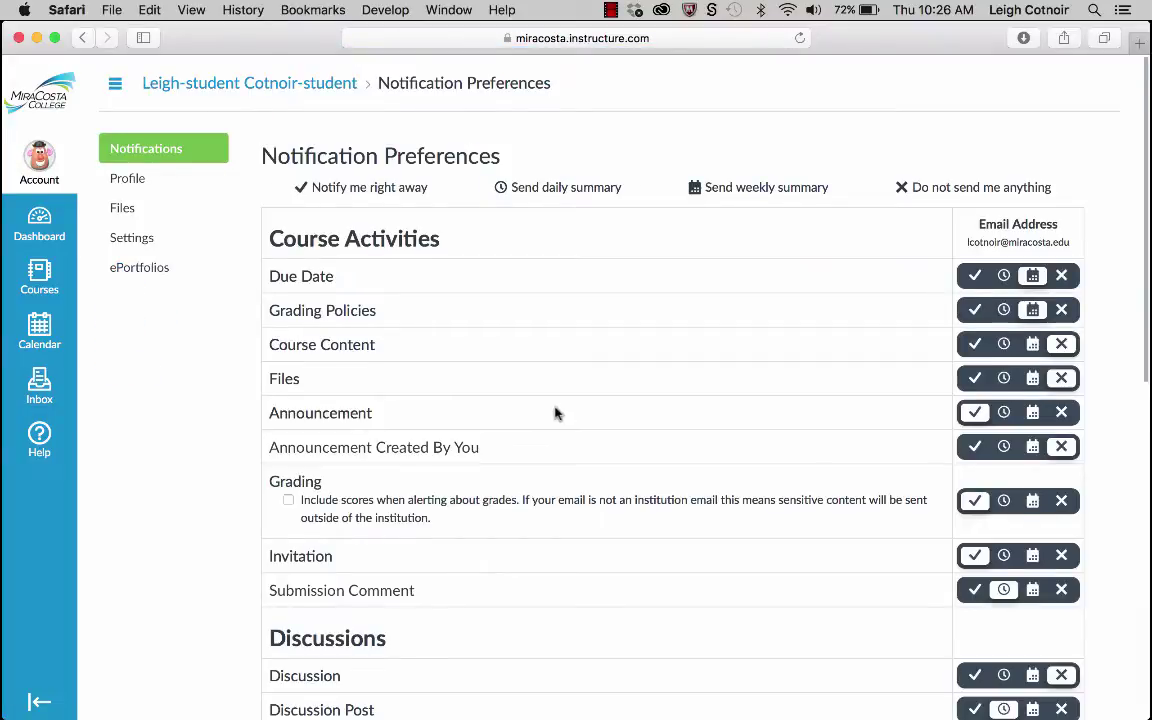
scroll(553, 411, "down", 2)
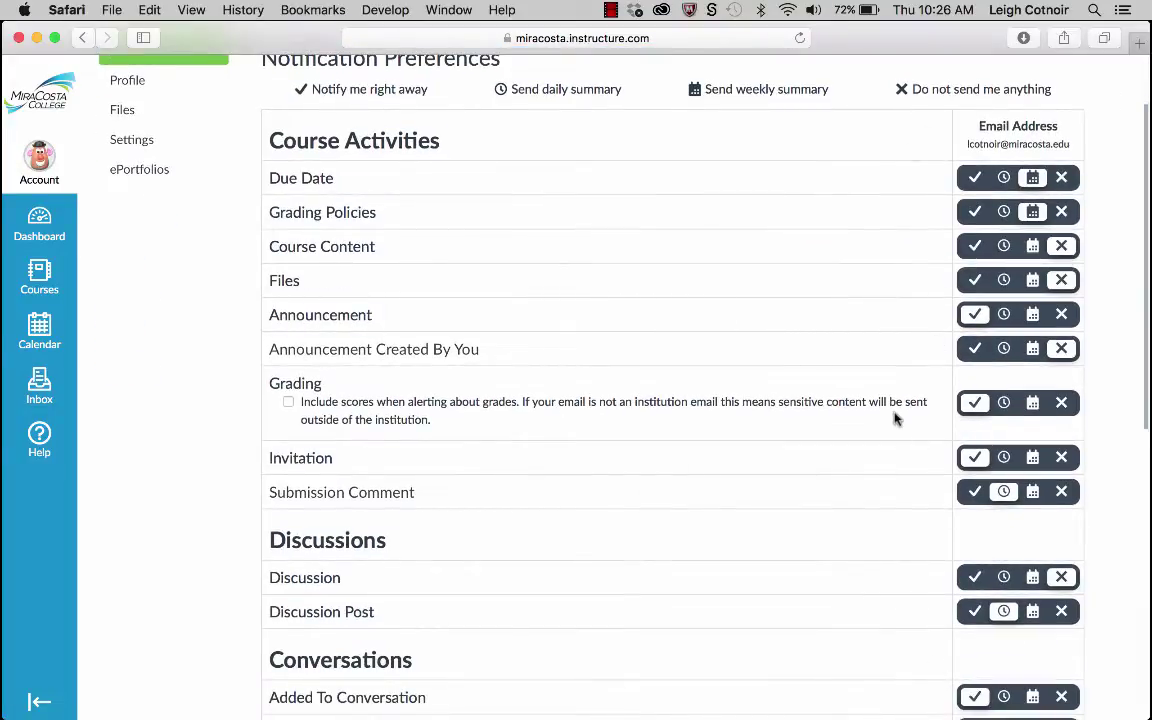
scroll(895, 419, "up", 2)
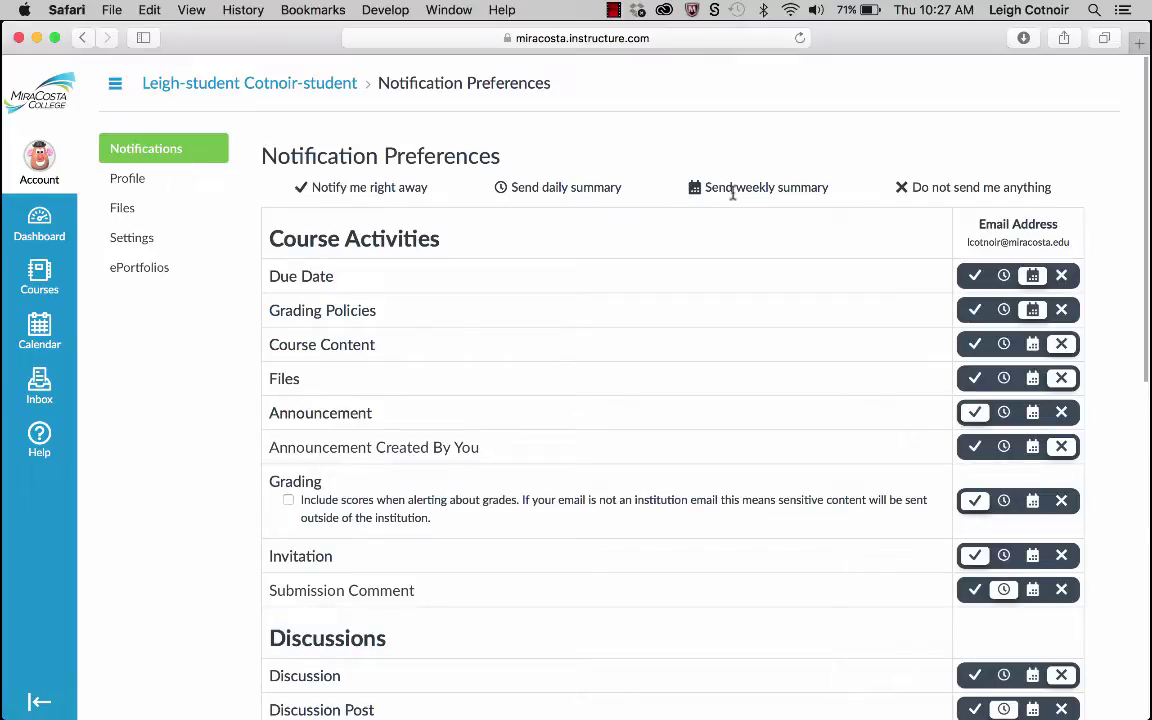
scroll(836, 468, "down", 3)
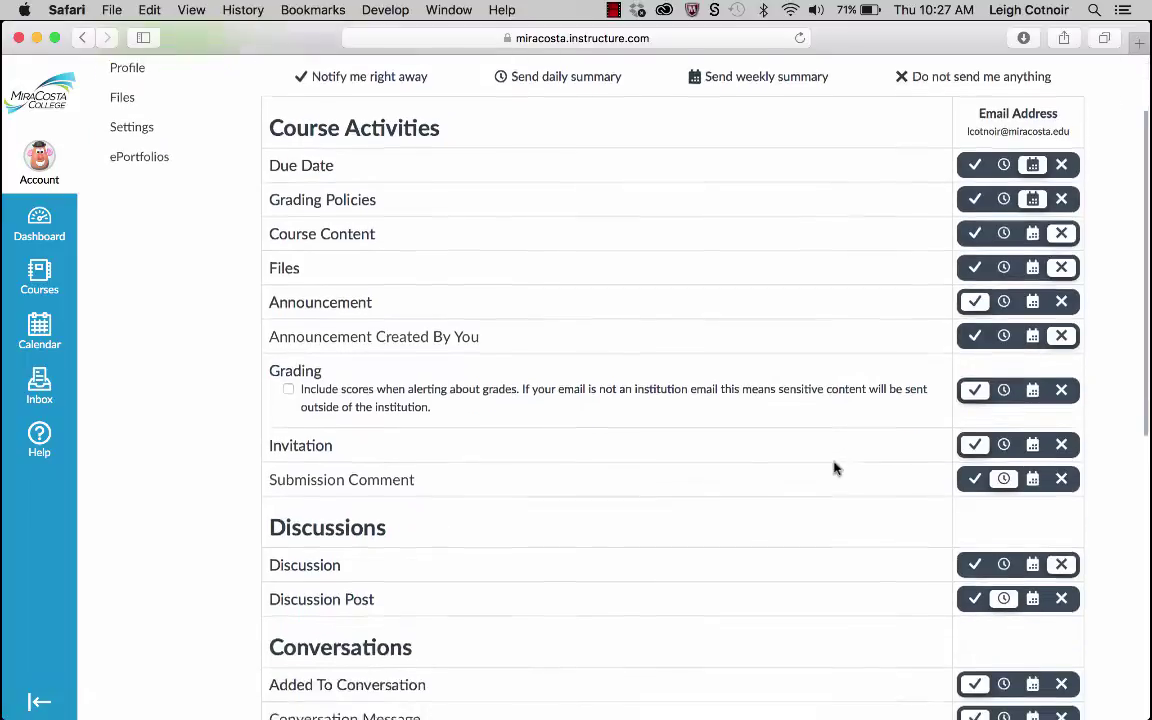
scroll(836, 468, "down", 15)
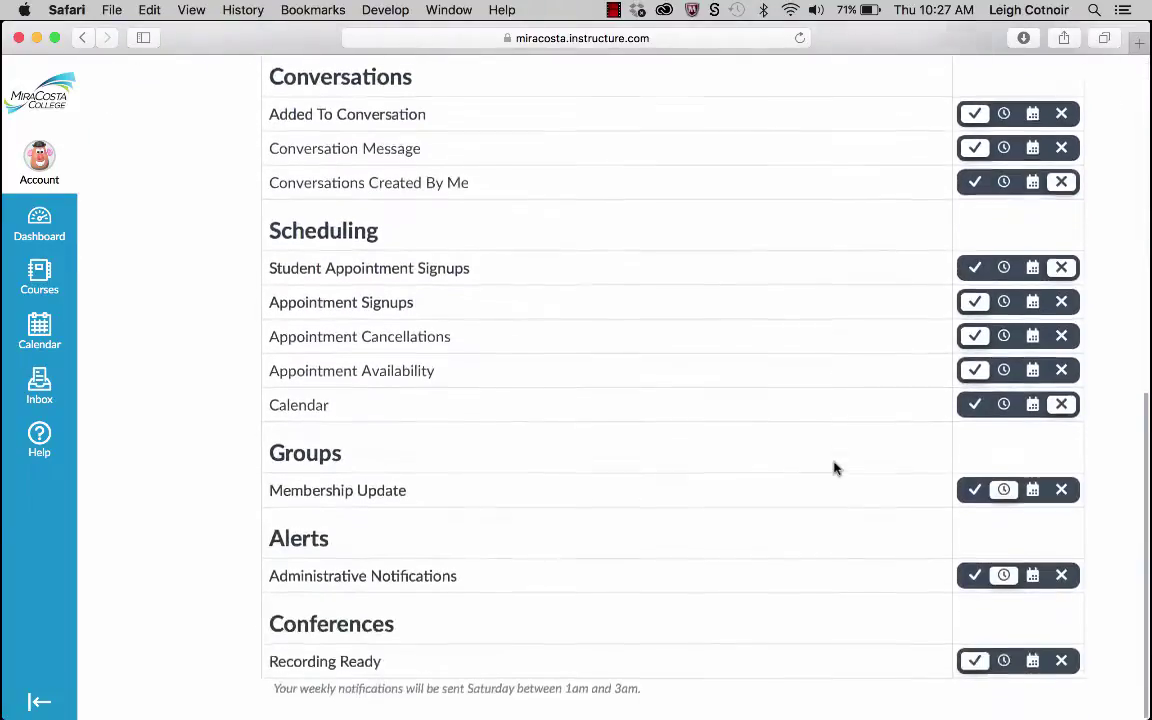
scroll(836, 468, "up", 18)
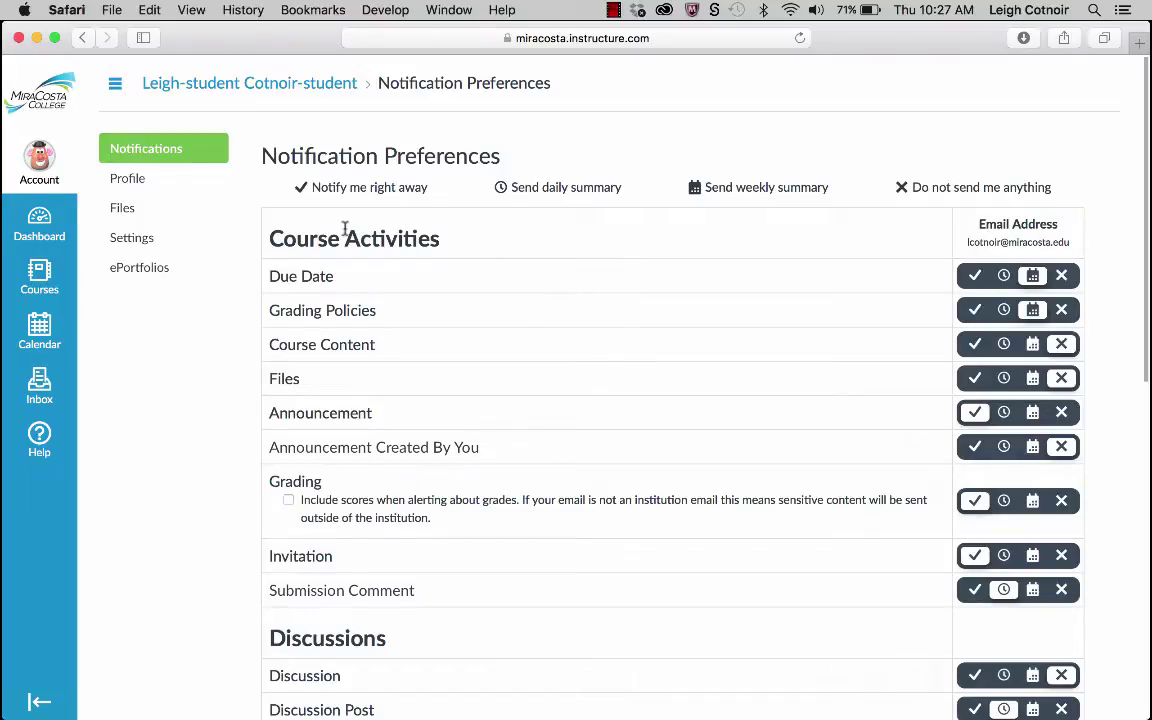
Return to the Dashboard showing the SP17 MAT 125 1690 and SP17 MAT 210 1710 cards.
left_click(48, 233)
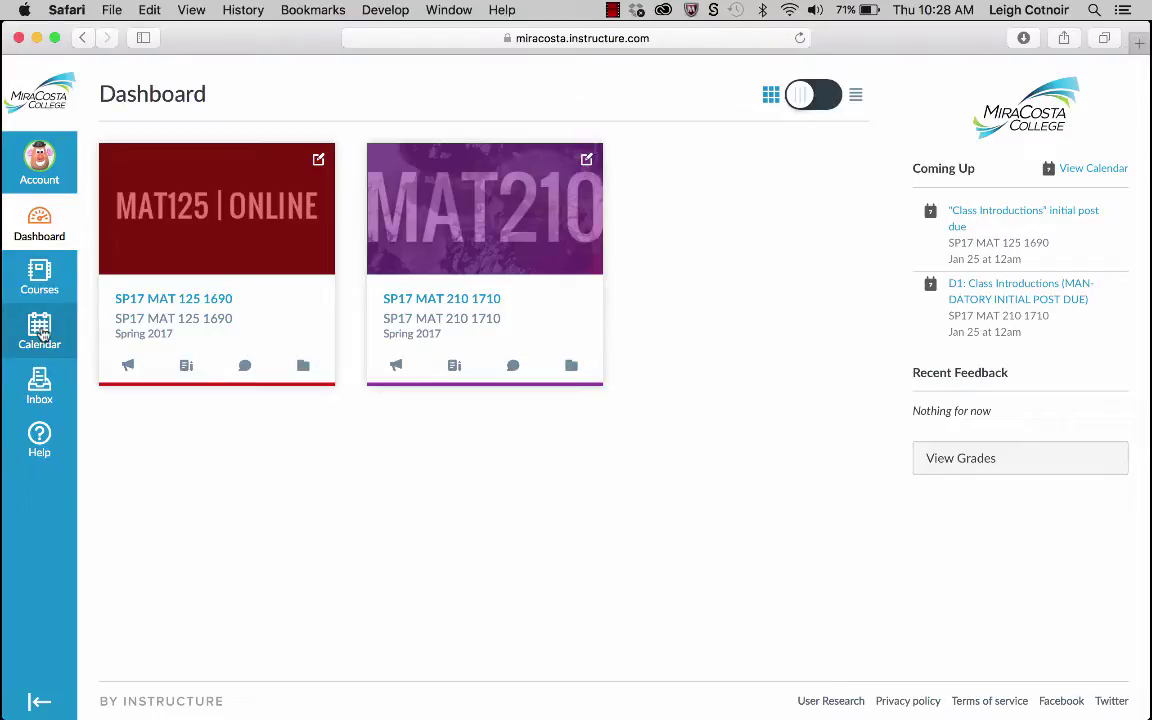
Open the Calendar in Agenda view and scroll through the Jan 19–May 26, 2017 due dates.
left_click(40, 330)
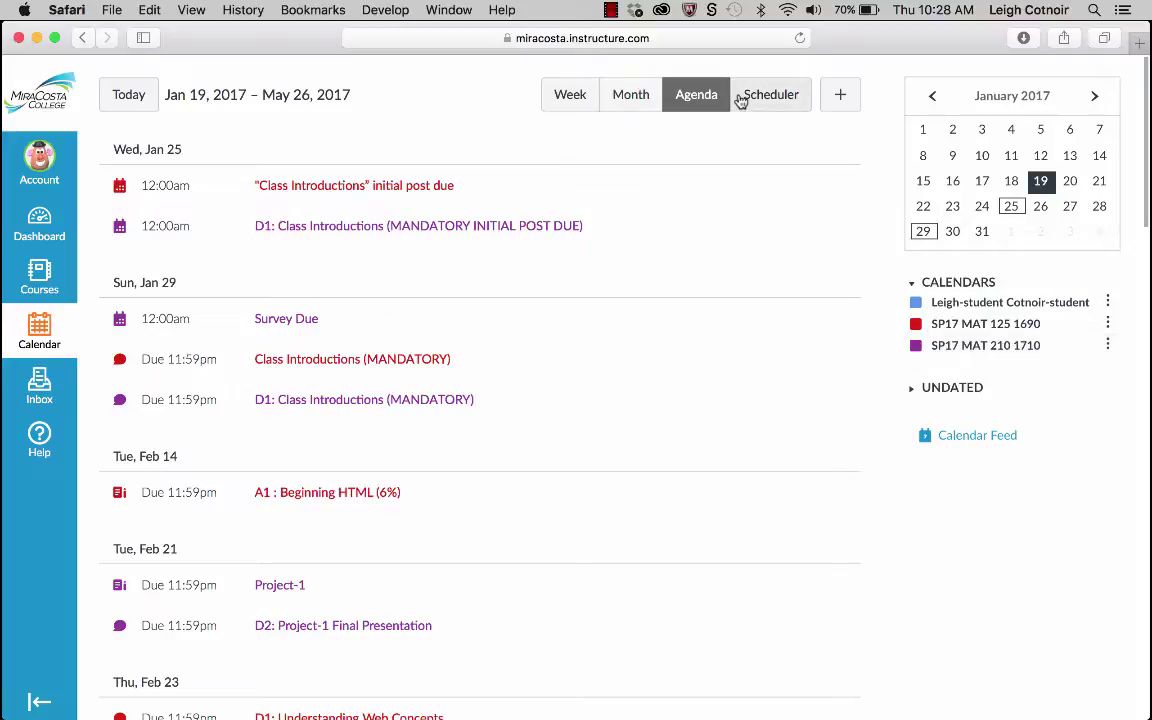
left_click(689, 95)
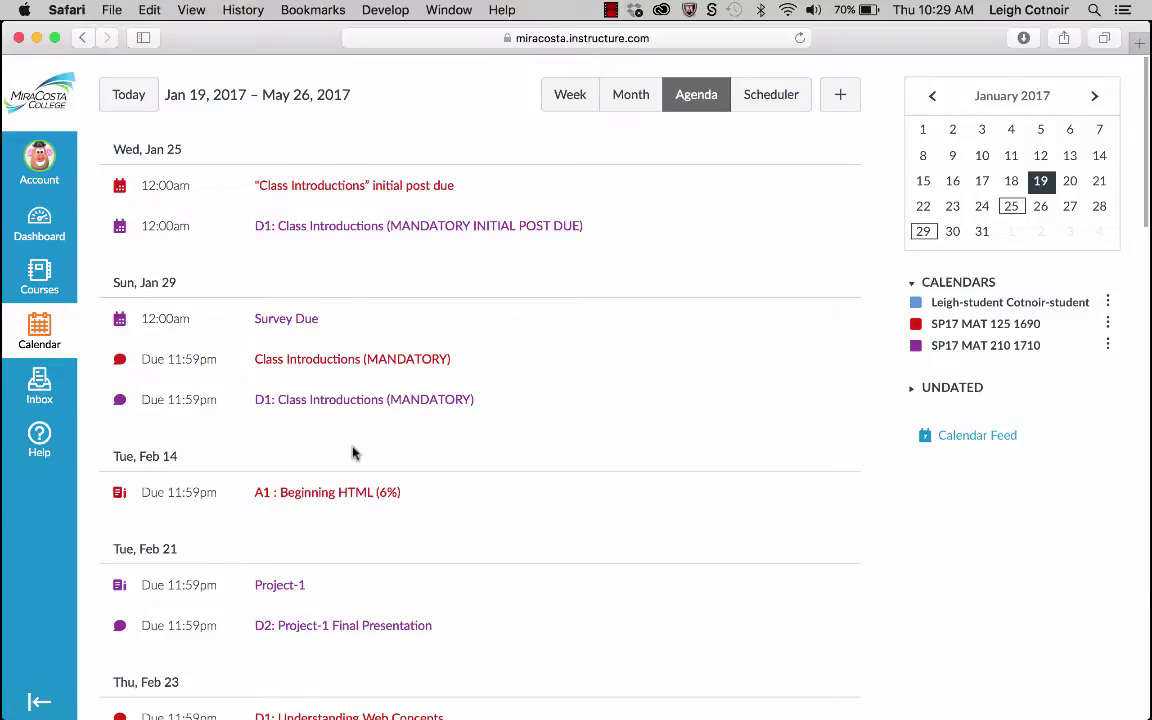
scroll(355, 452, "down", 10)
scroll(352, 453, "down", 20)
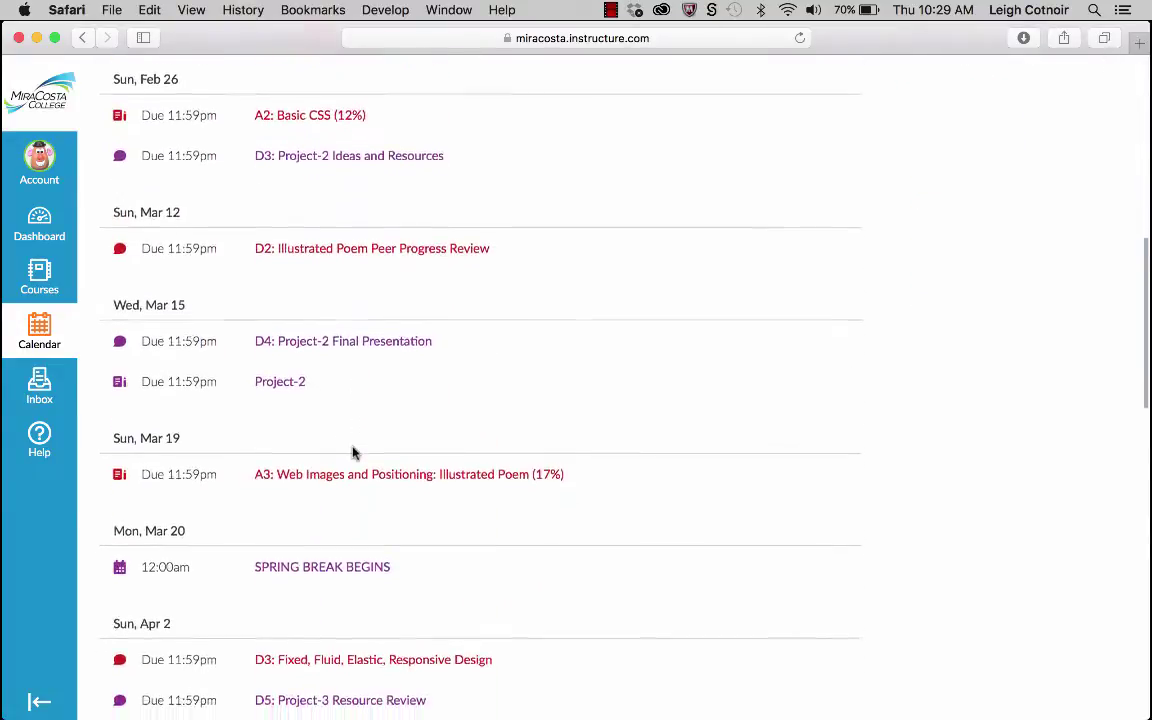
scroll(352, 453, "up", 20)
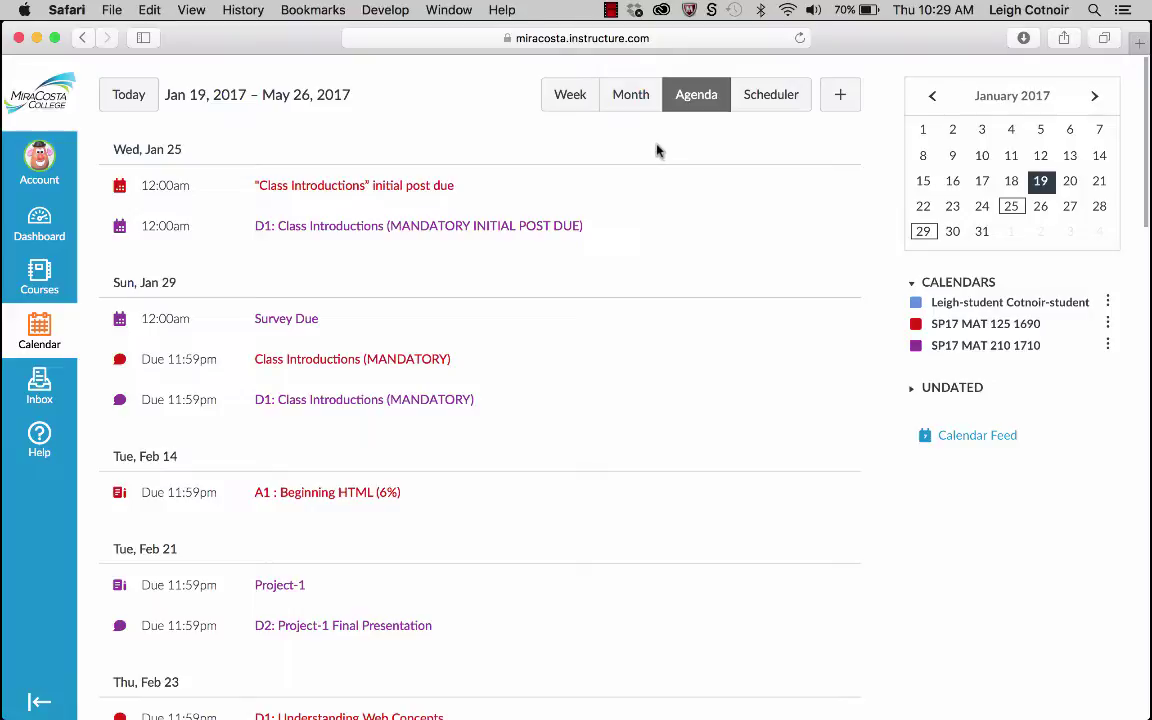
Show the January 2017 calendar as a month grid and list the enrolled SP17 math courses.
left_click(639, 108)
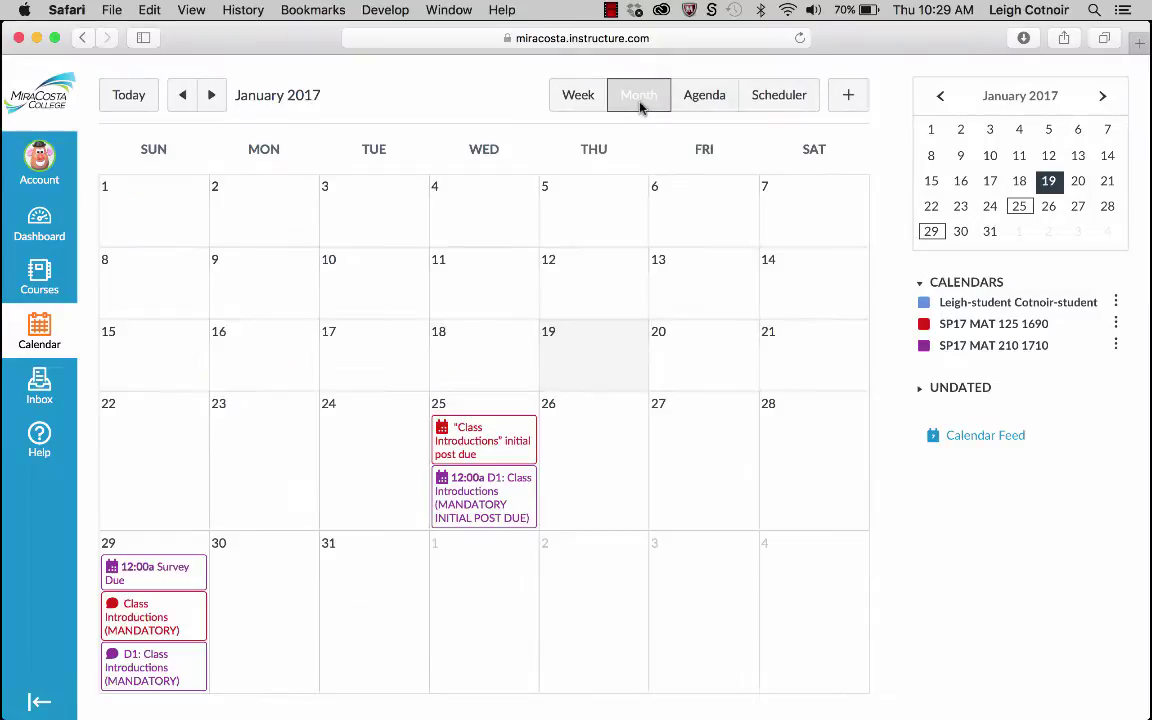
scroll(640, 511, "down", 1)
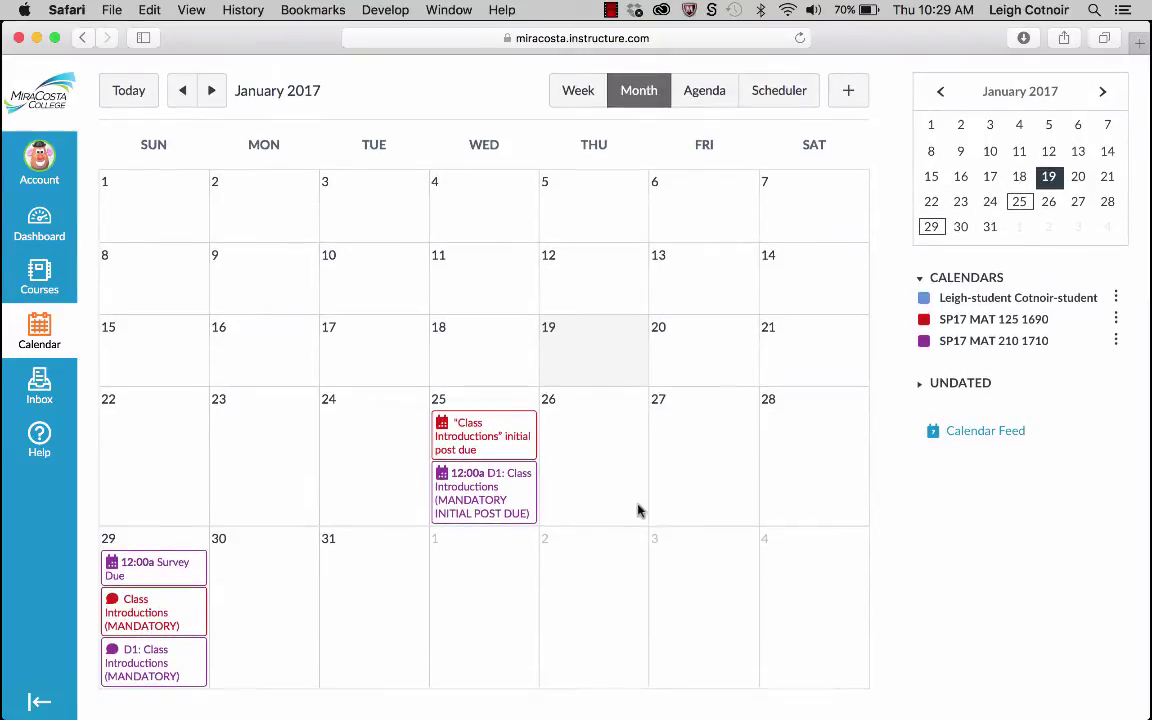
scroll(637, 511, "up", 1)
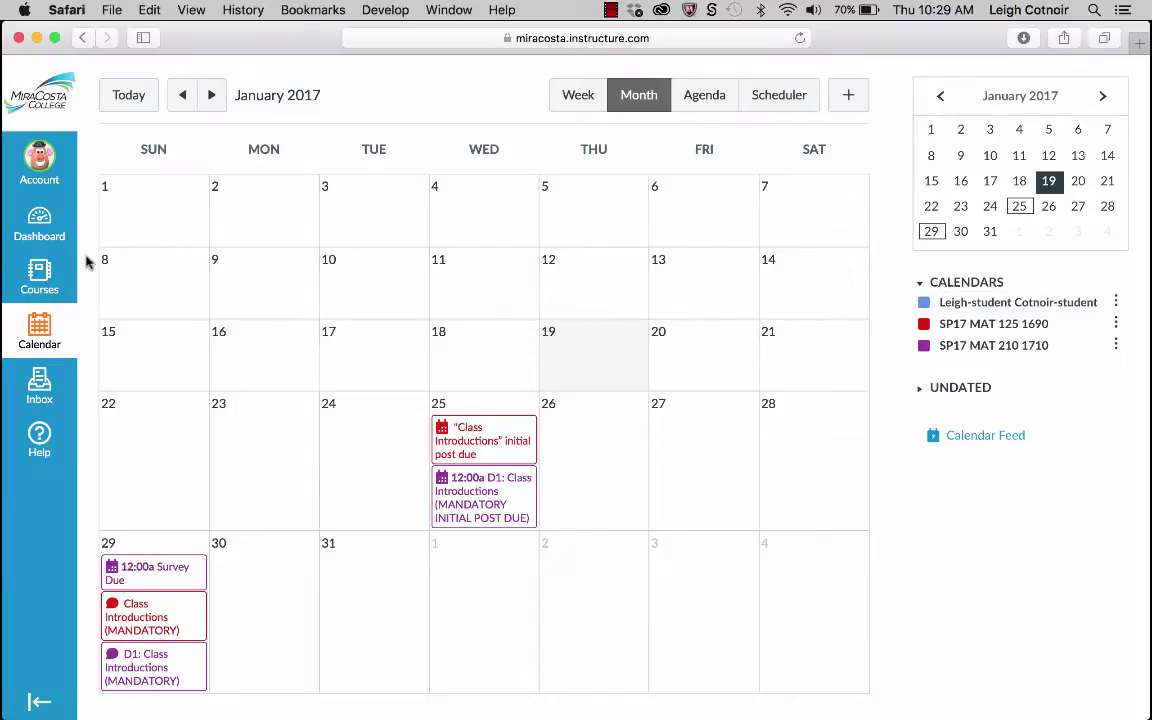
left_click(41, 280)
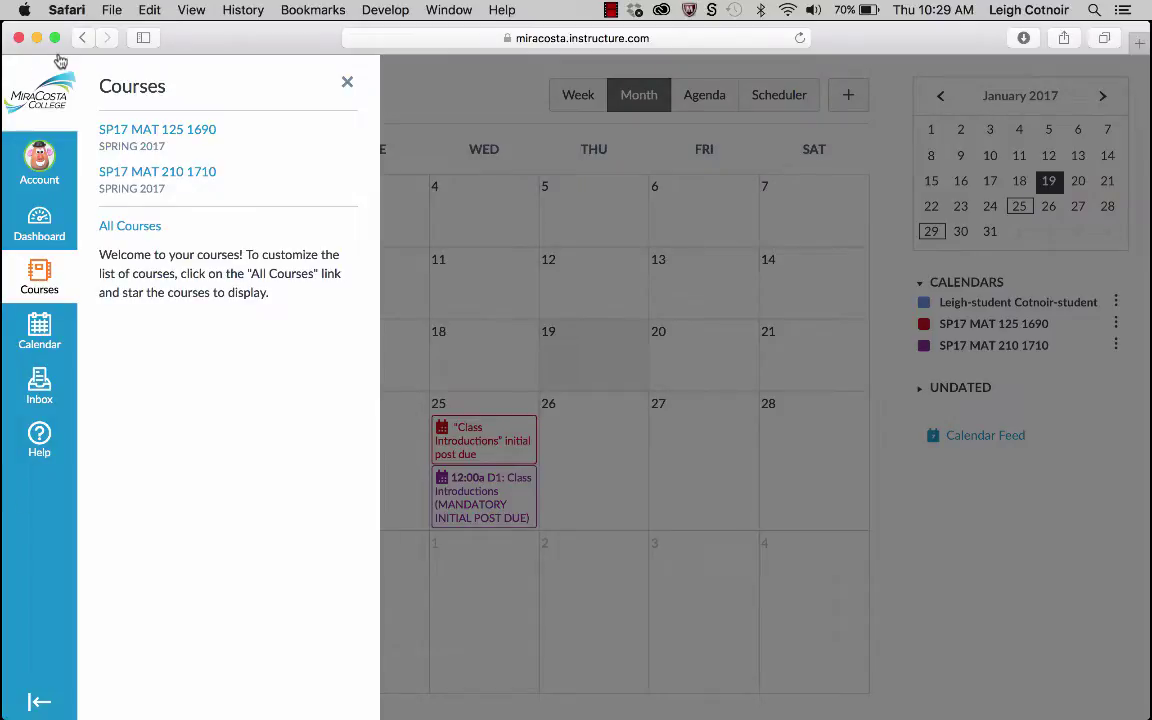
Open the SP17 MAT 125 1690 course home and scroll through its MAT-125 welcome page.
left_click(150, 133)
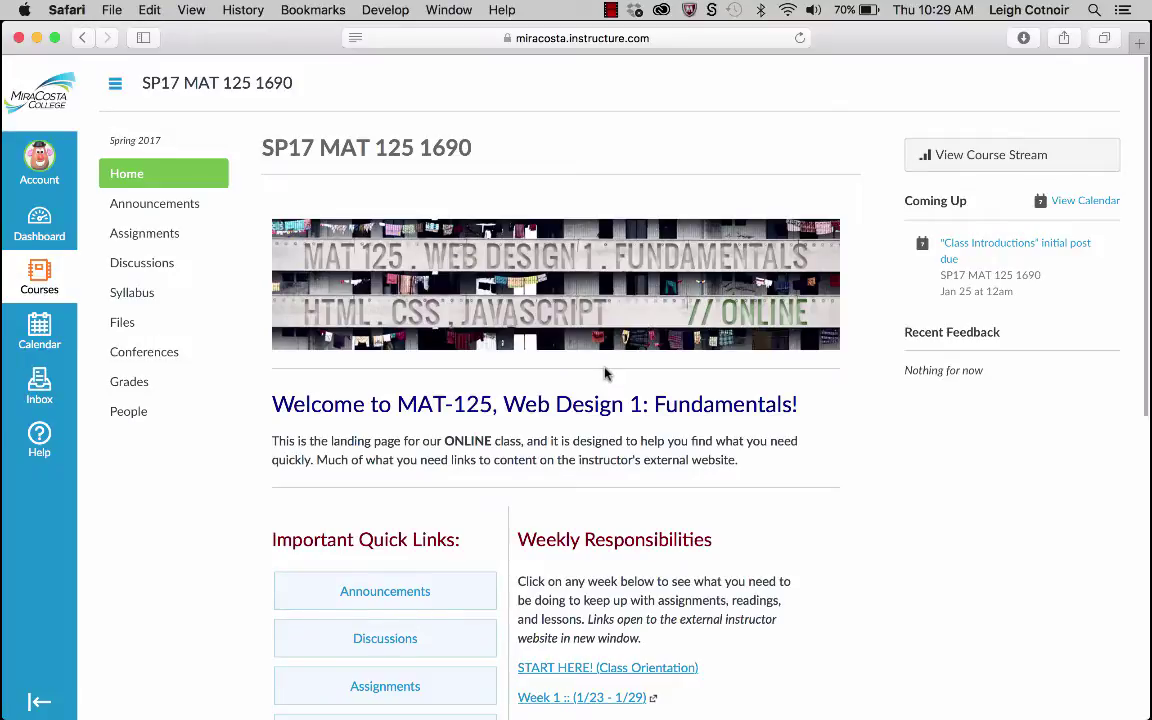
scroll(604, 373, "down", 4)
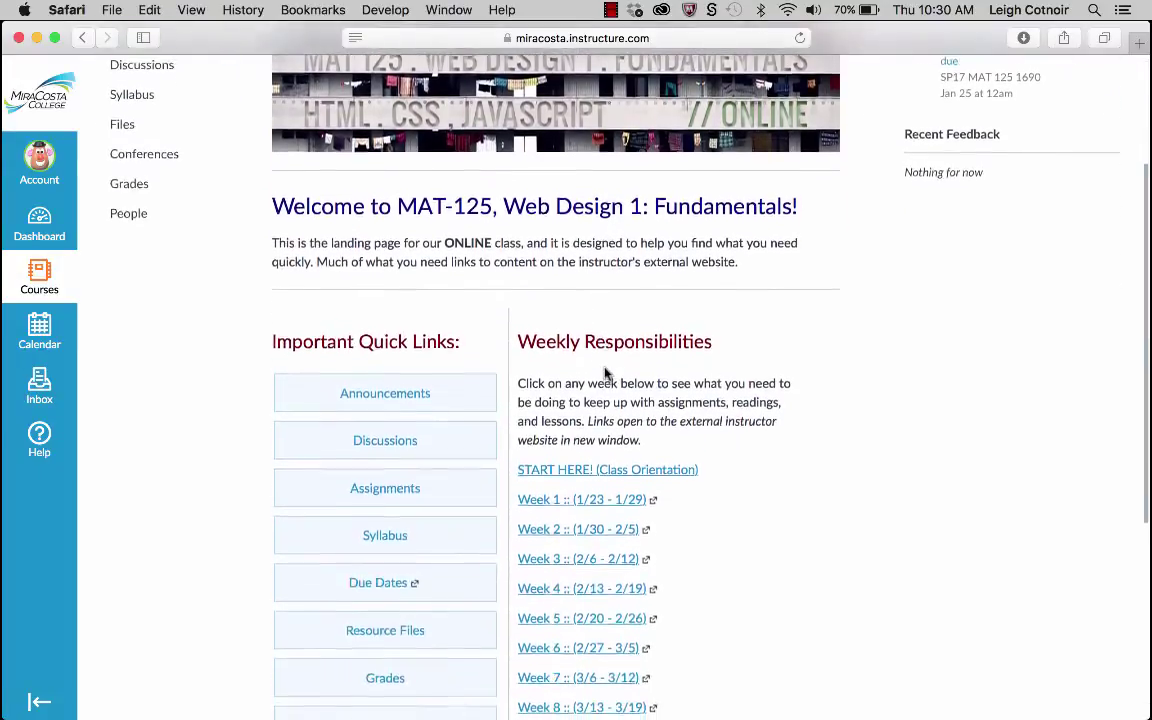
scroll(604, 373, "up", 3)
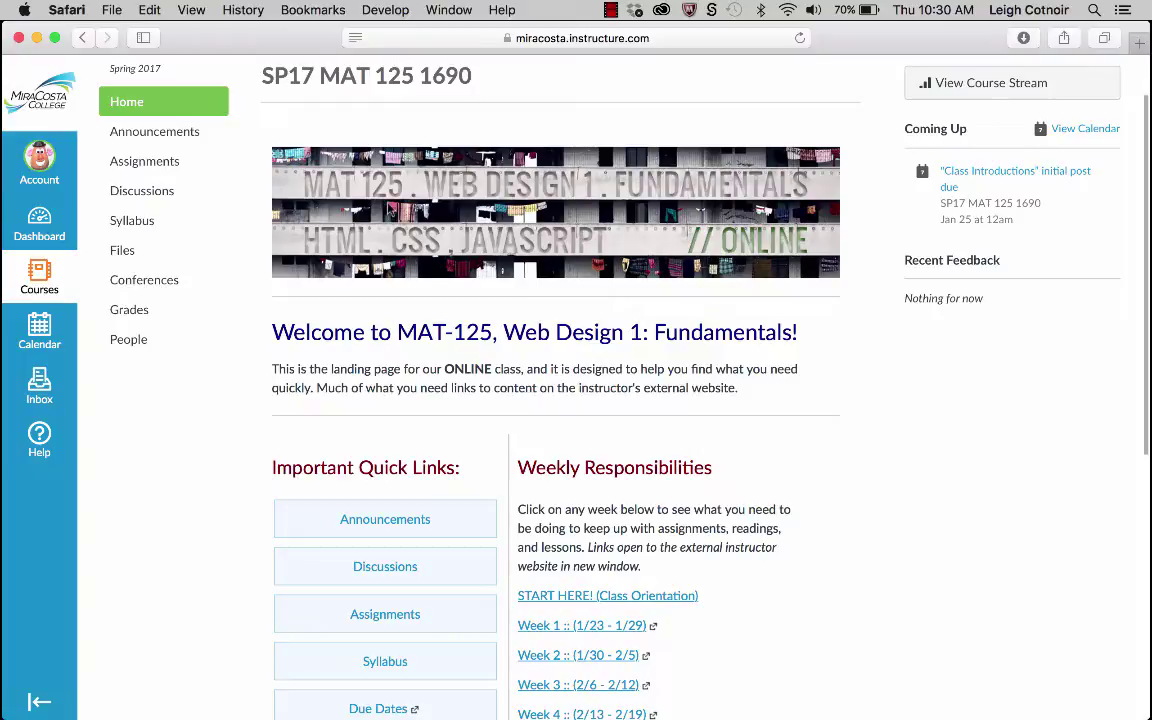
scroll(595, 260, "down", 6)
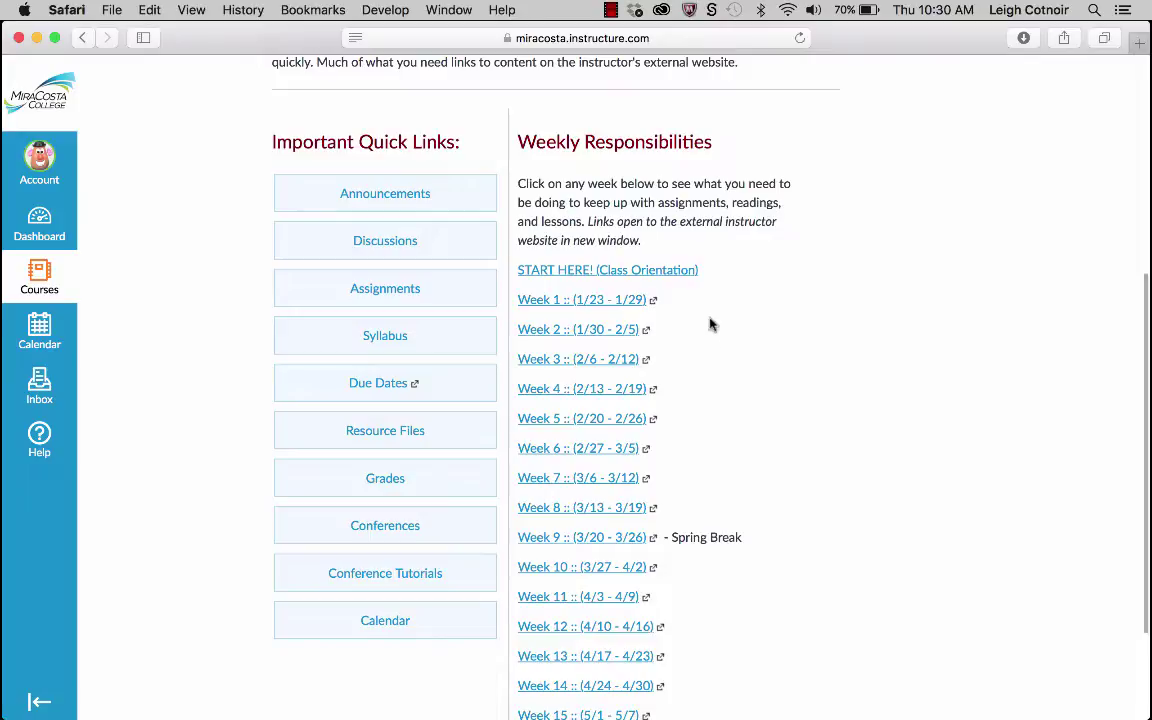
scroll(710, 324, "up", 8)
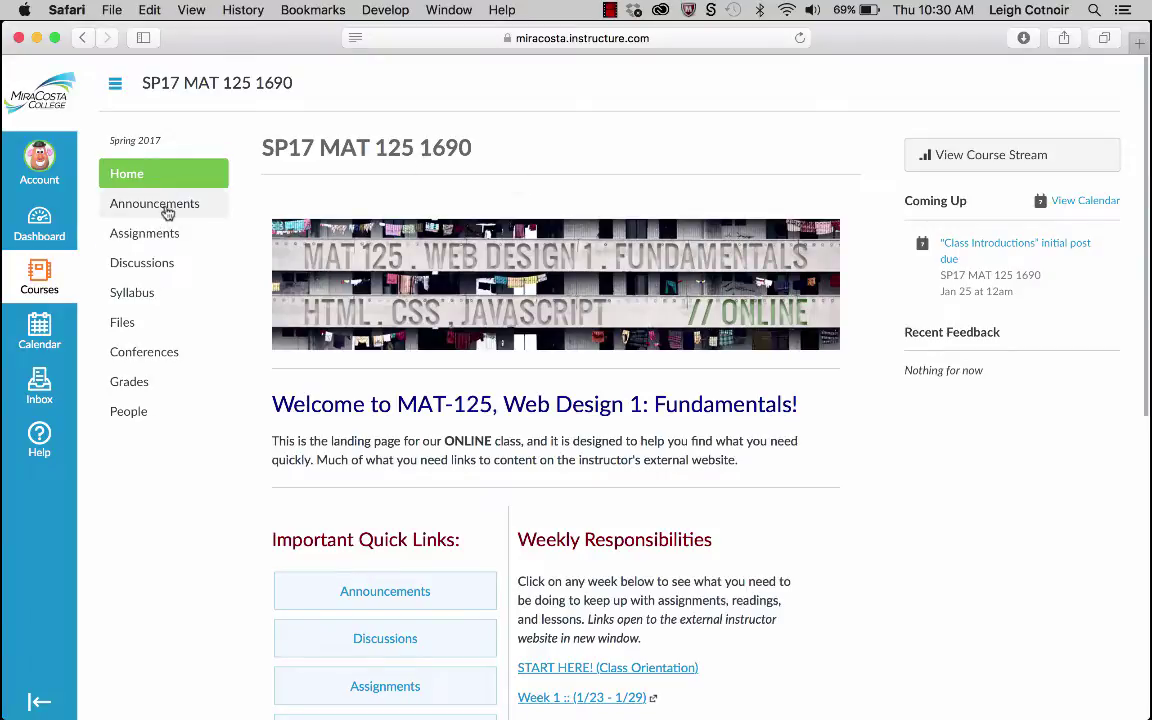
Toggle the MAT 125 course navigation menu several times, ending with it hidden.
left_click(116, 86)
left_click(116, 86)
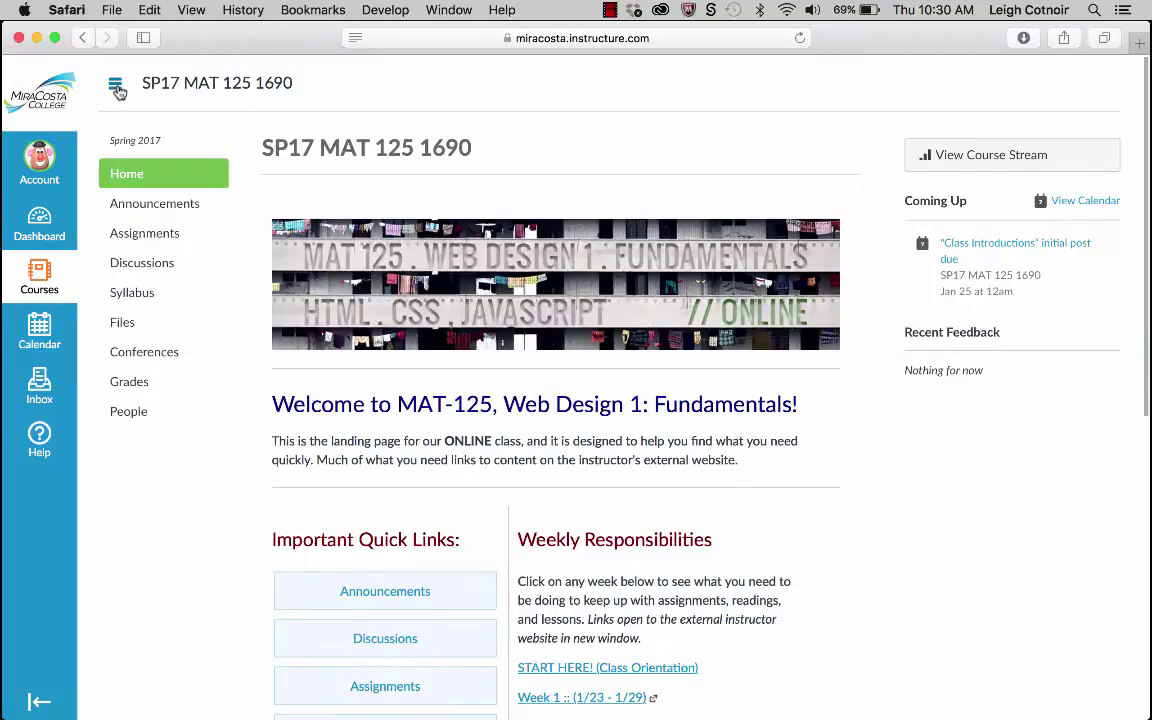
left_click(116, 86)
left_click(116, 86)
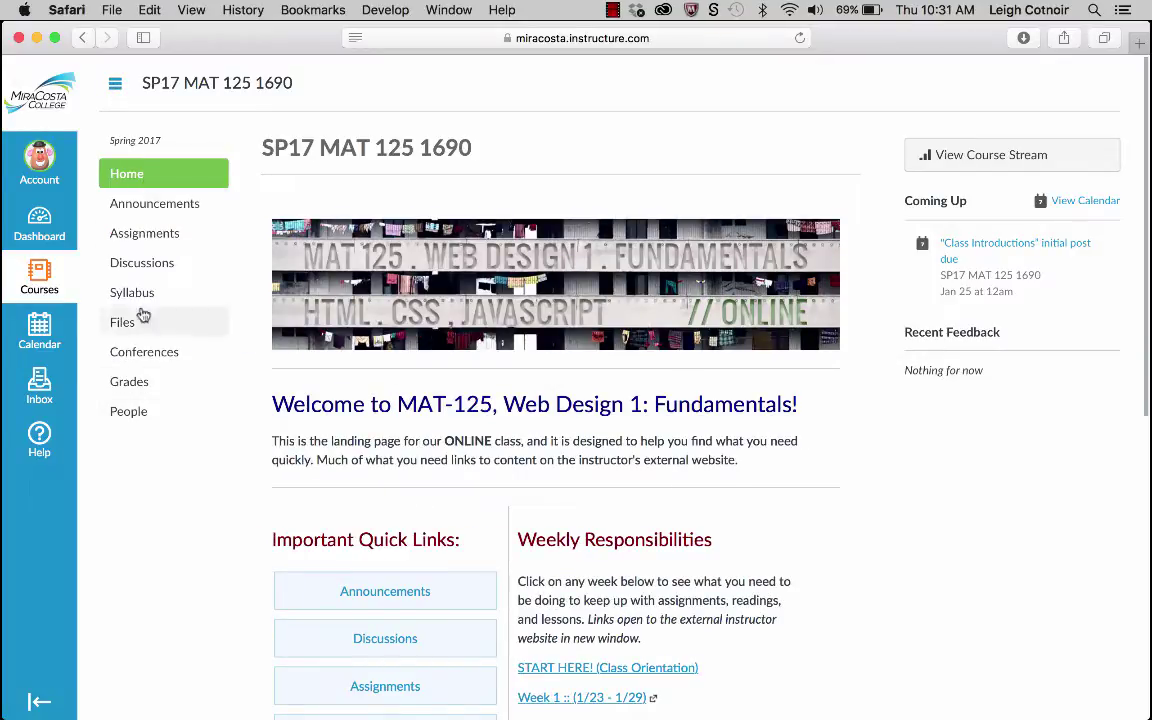
left_click(116, 86)
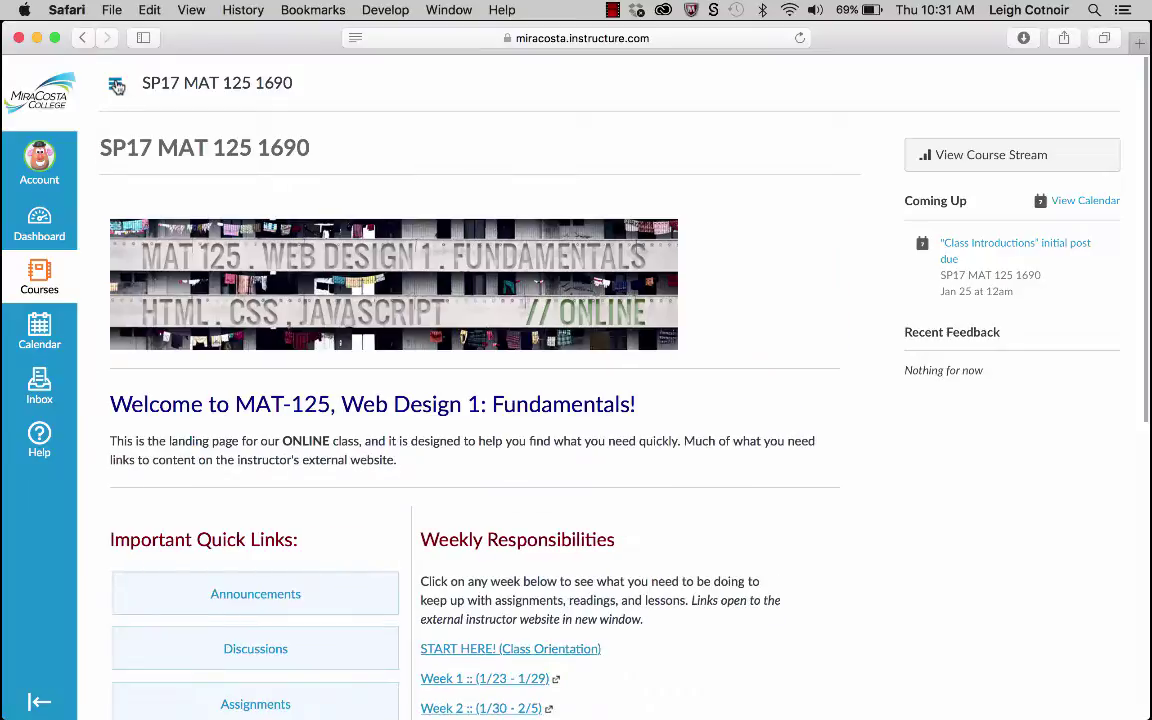
left_click(116, 86)
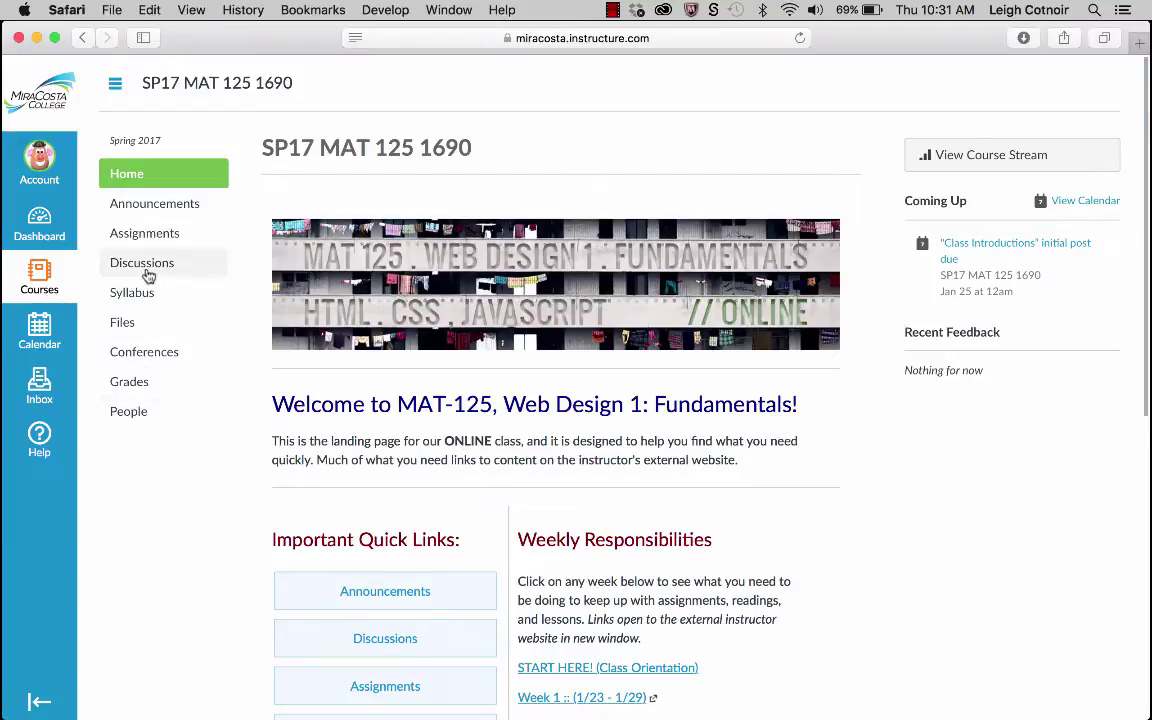
left_click(116, 86)
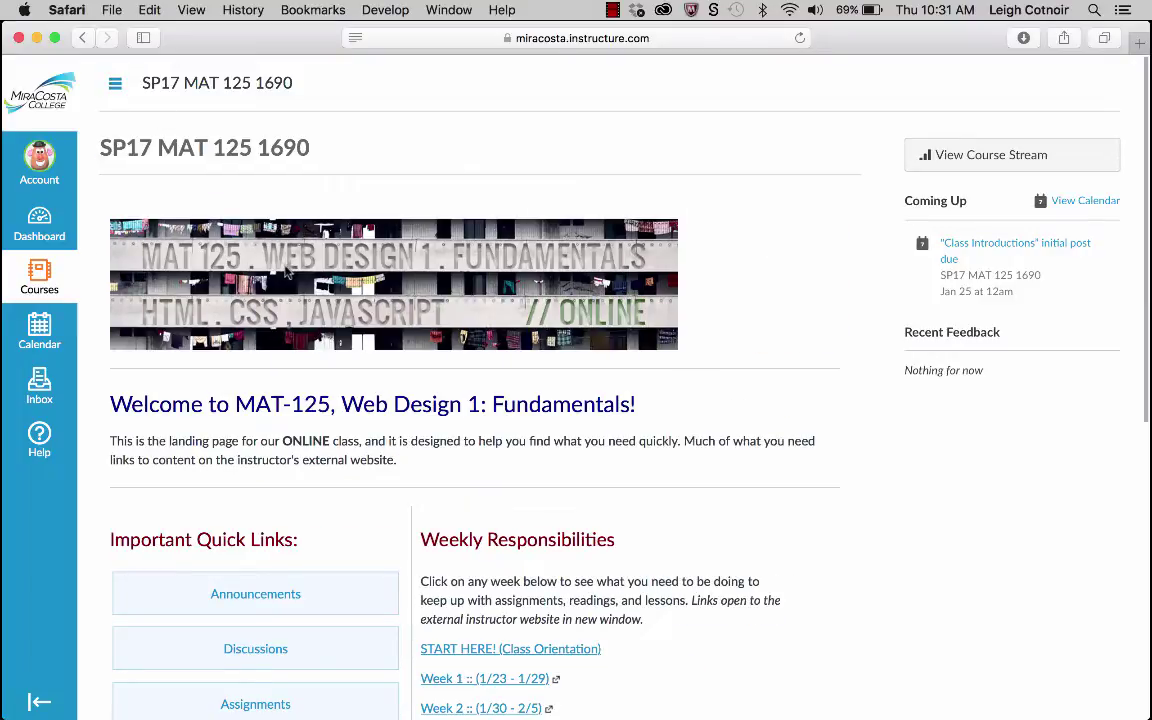
Scroll down to the Important Quick Links and Weeks 1–17 responsibilities with the menu hidden.
scroll(285, 270, "down", 5)
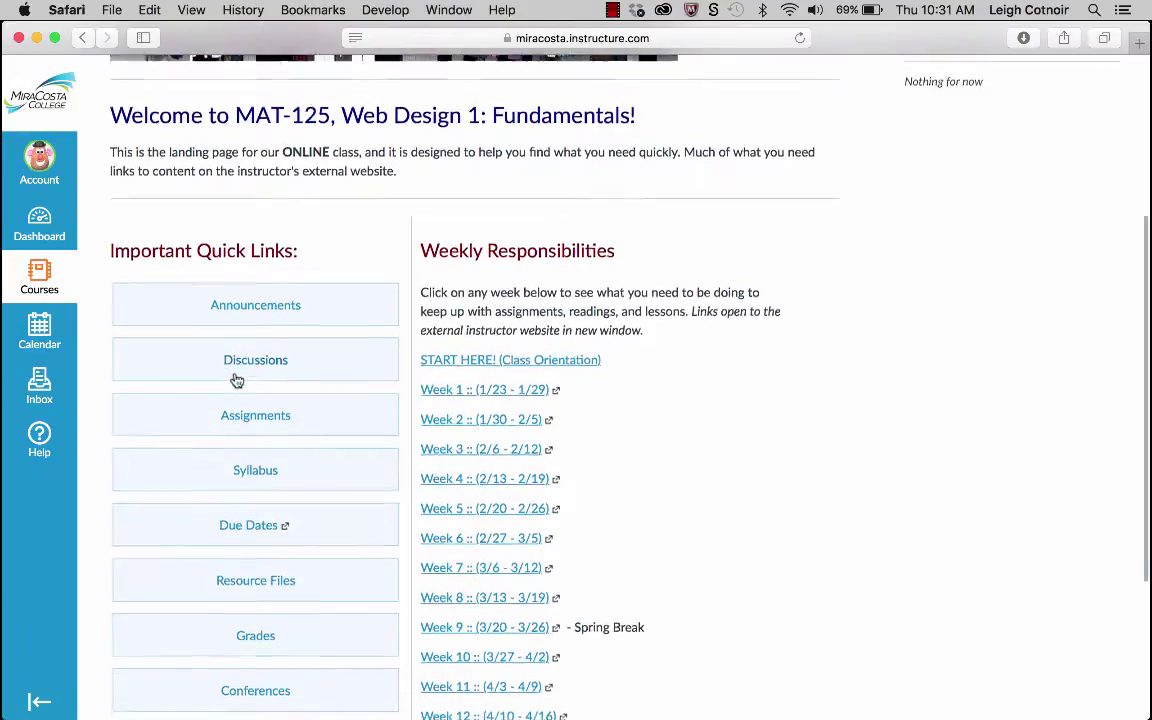
scroll(237, 378, "down", 3)
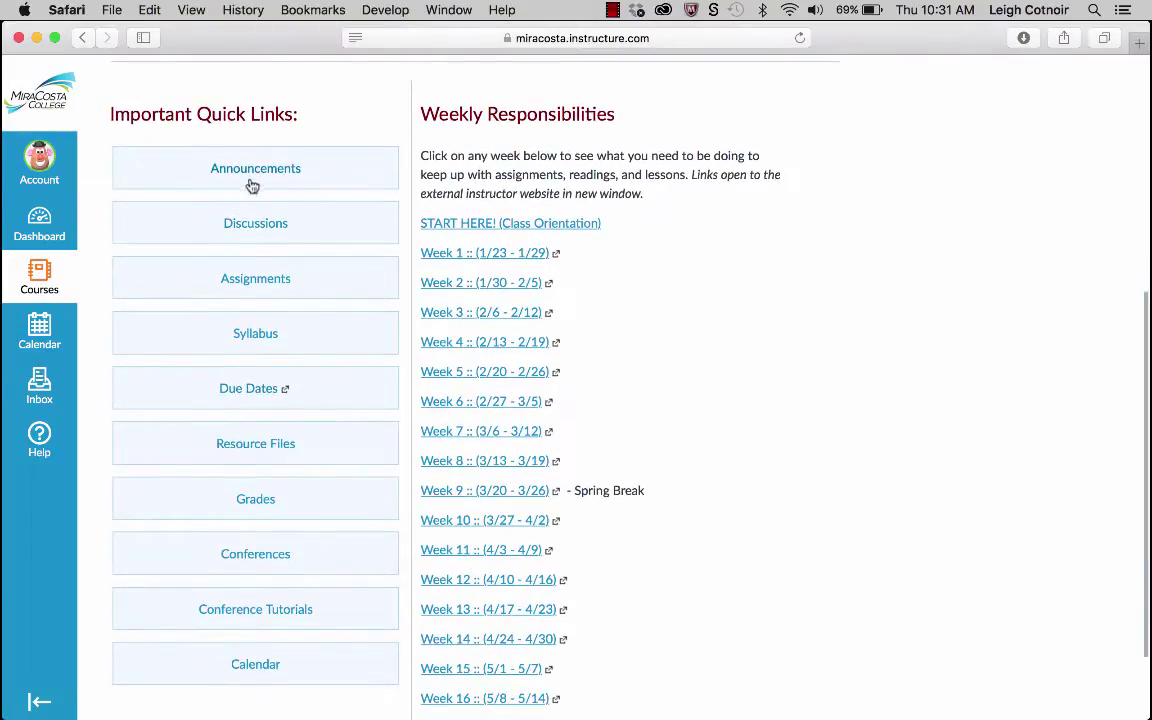
scroll(155, 83, "up", 1)
scroll(155, 83, "up", 5)
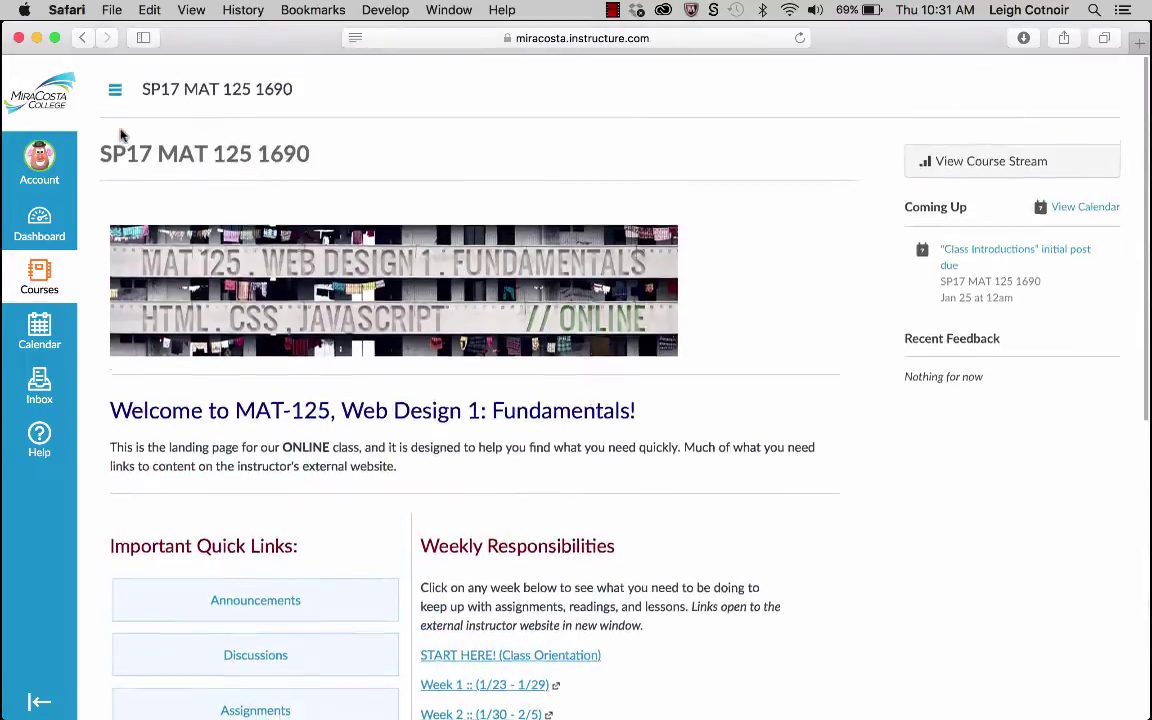
left_click(117, 92)
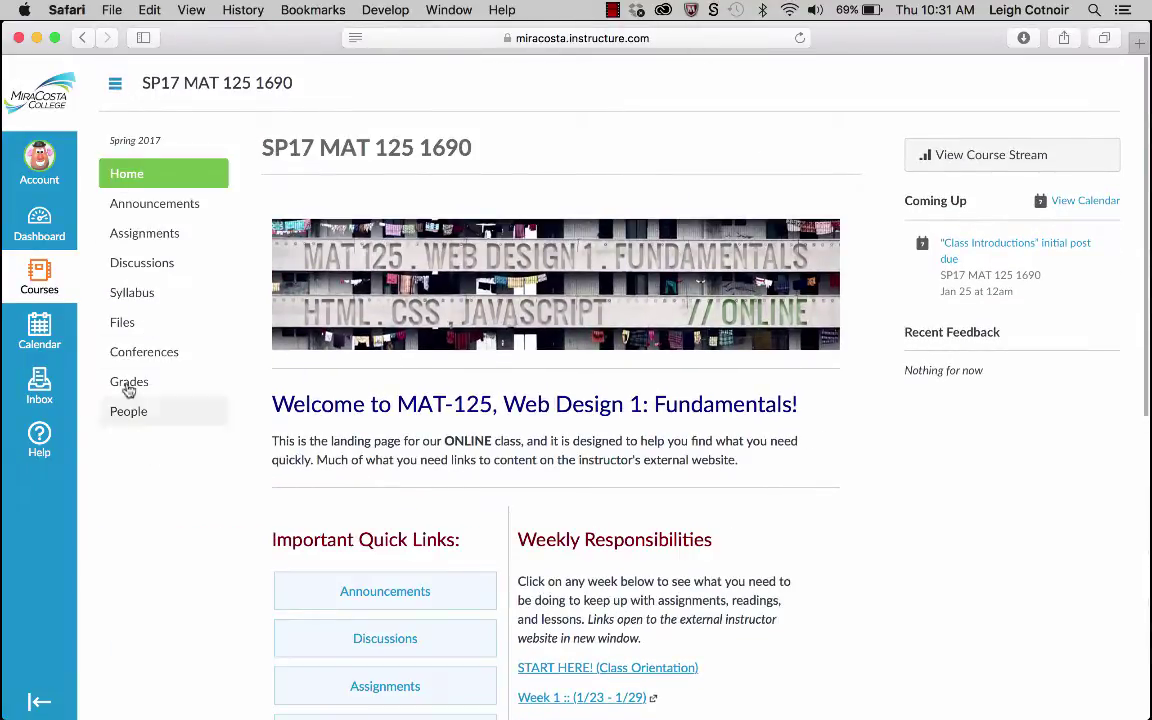
left_click(116, 90)
scroll(221, 330, "down", 8)
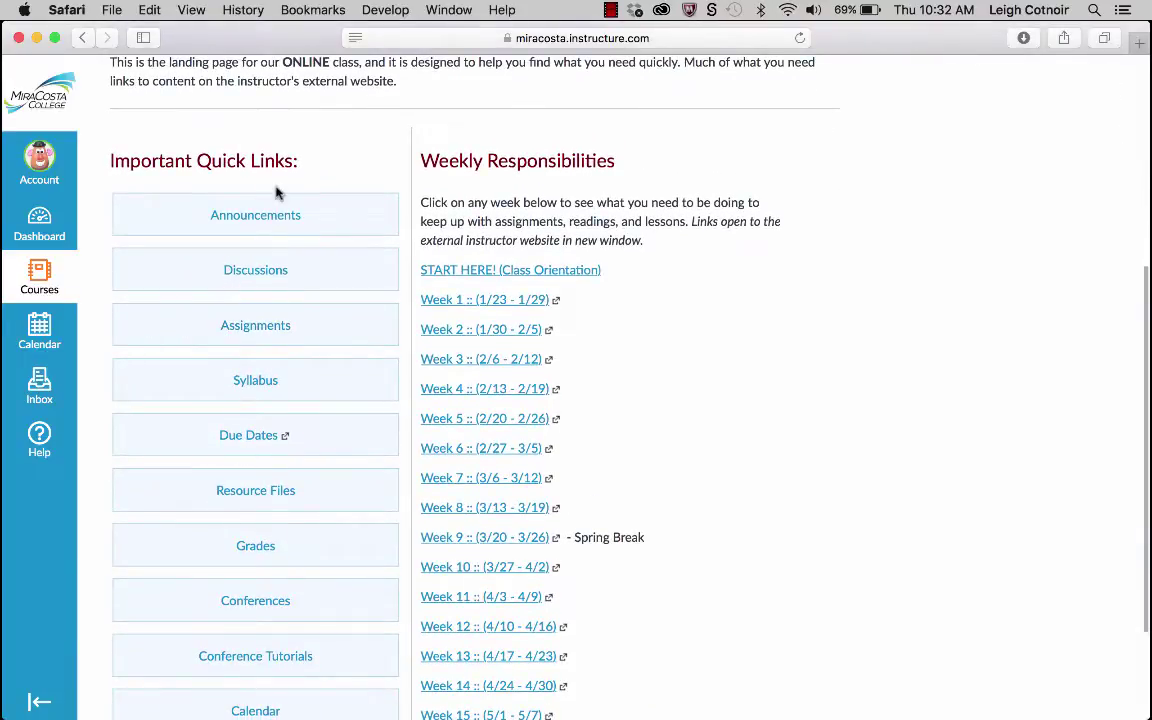
scroll(265, 213, "down", 1)
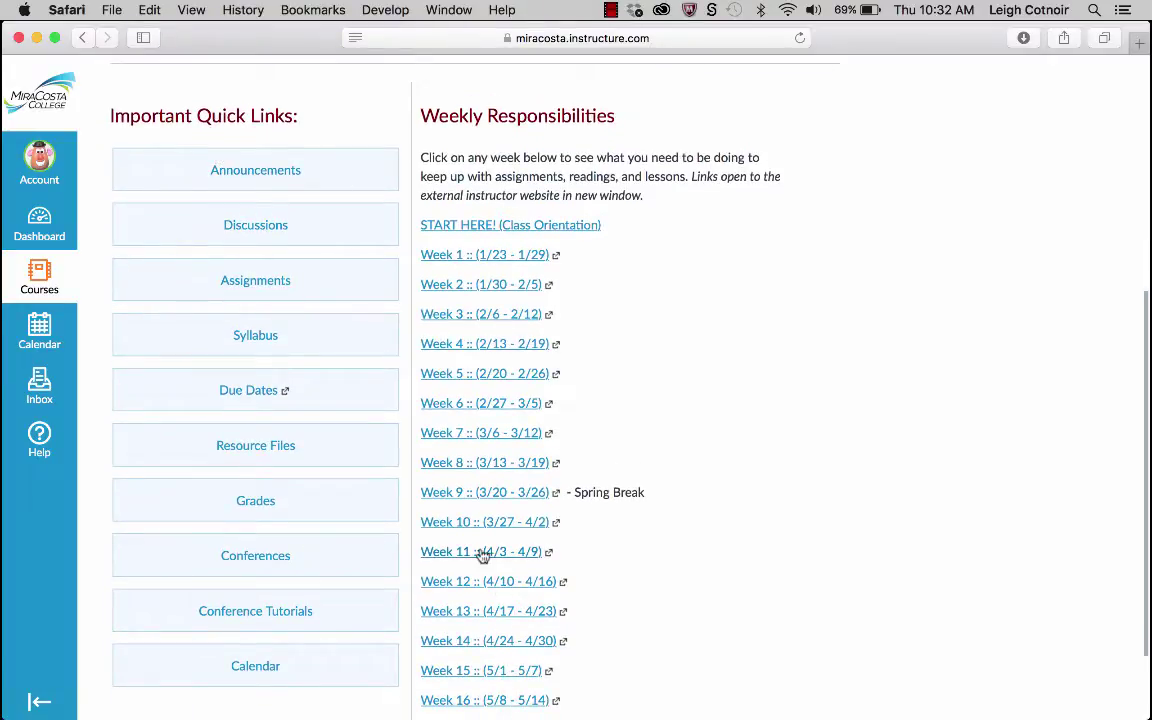
scroll(265, 139, "down", 1)
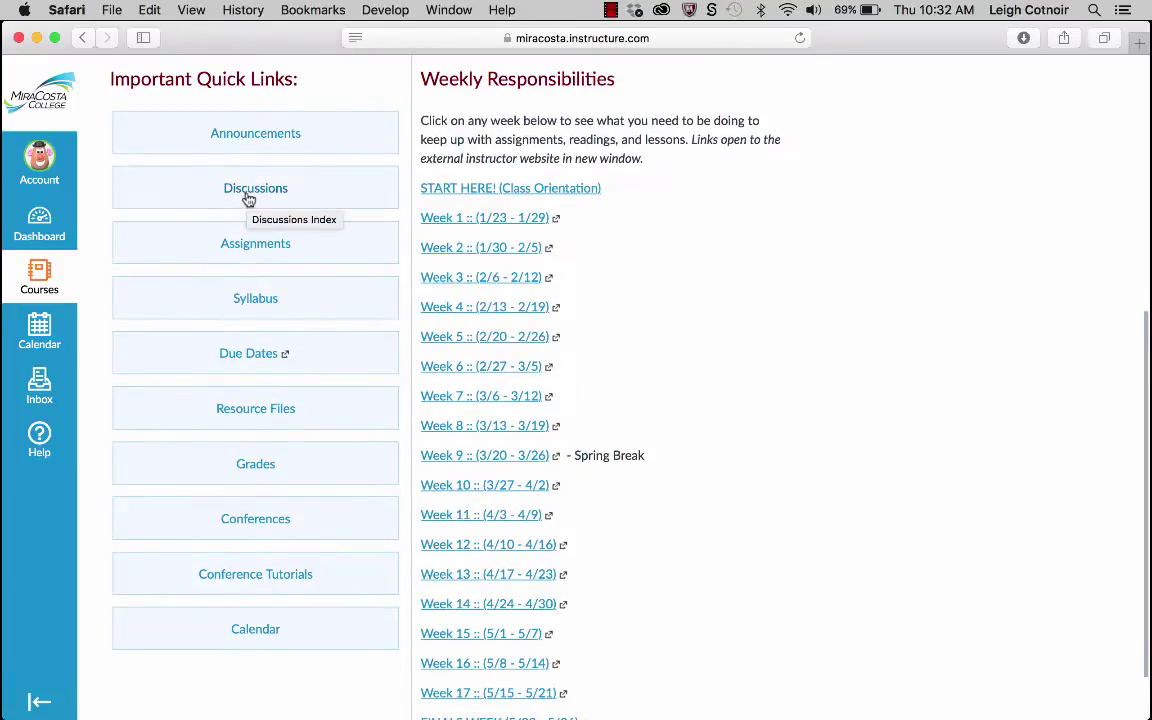
Open the MAT 125 Discussions list from the Quick Links.
left_click(248, 199)
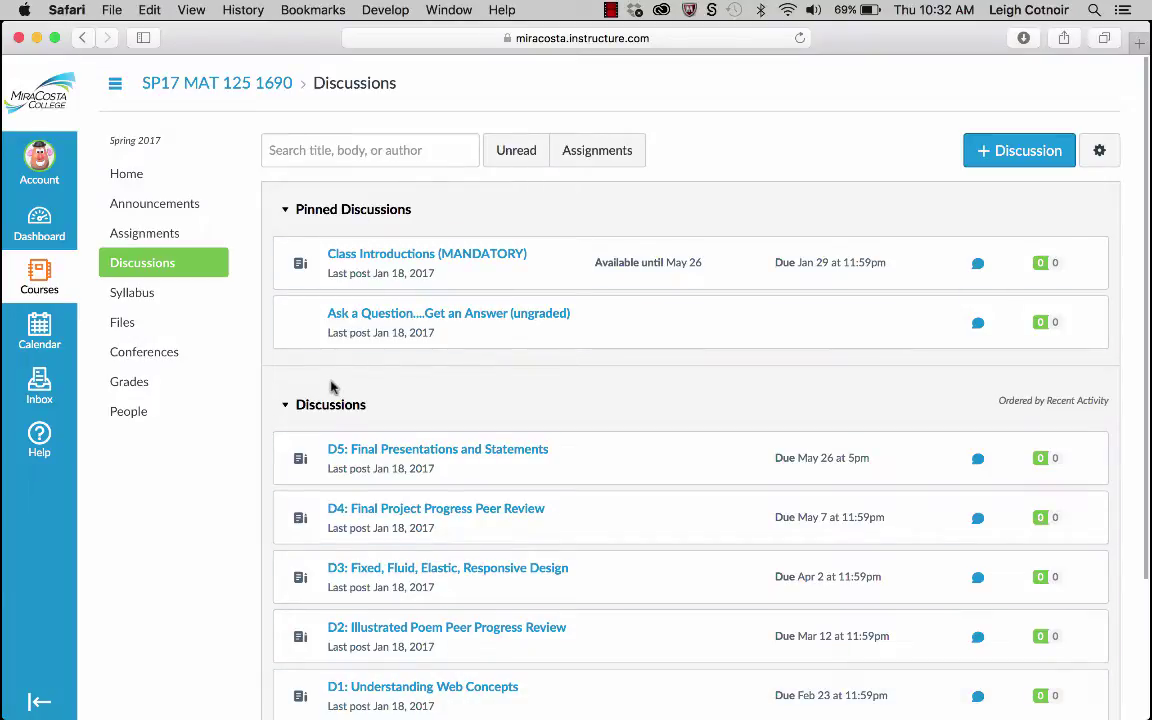
scroll(330, 387, "down", 4)
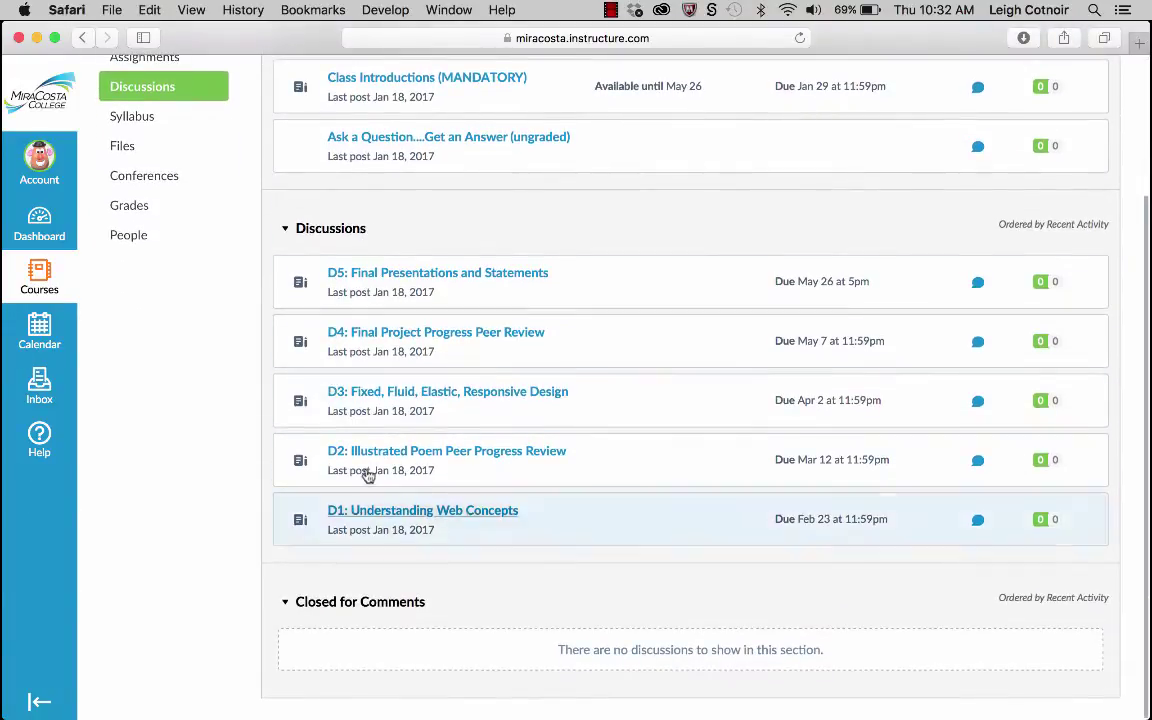
scroll(376, 496, "up", 4)
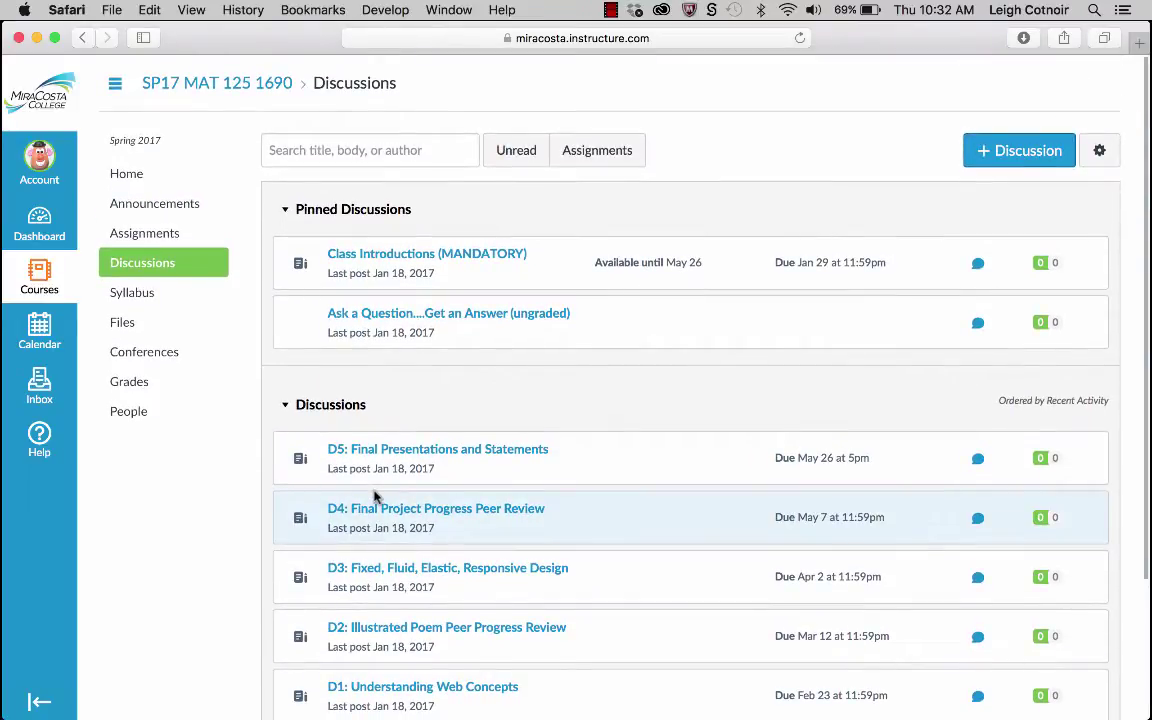
Collapse the Discussions and Closed for Comments sections, leaving only pinned discussions visible.
left_click(285, 405)
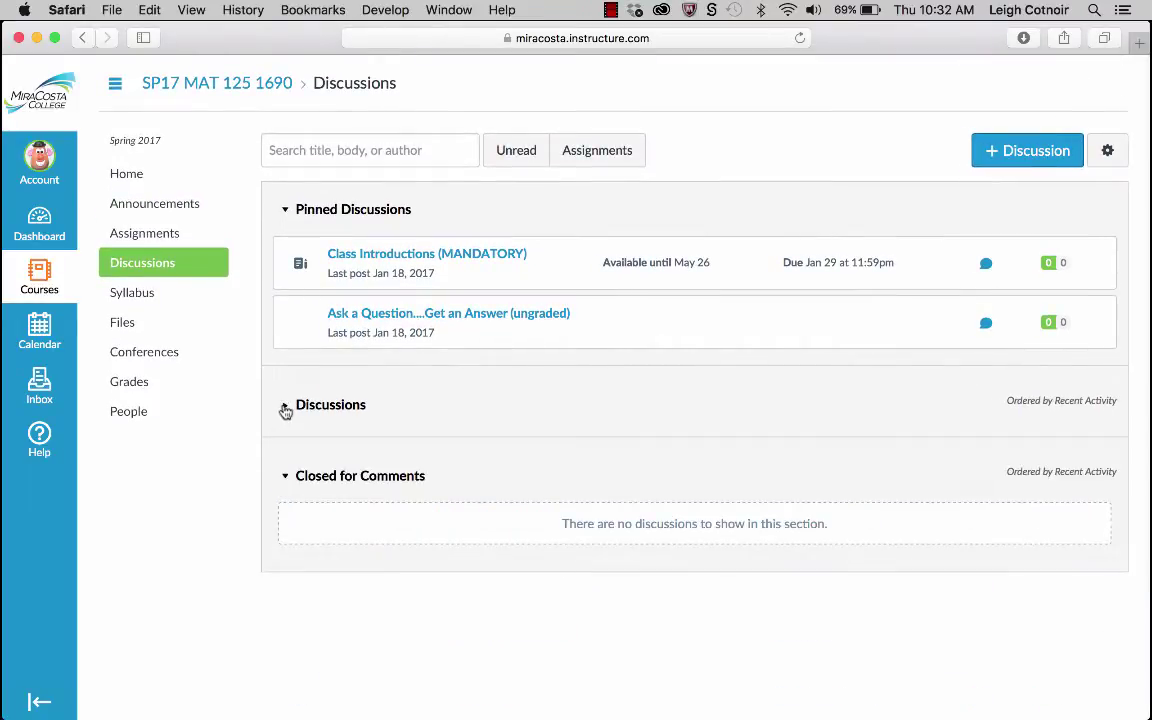
left_click(286, 478)
left_click(285, 477)
left_click(281, 483)
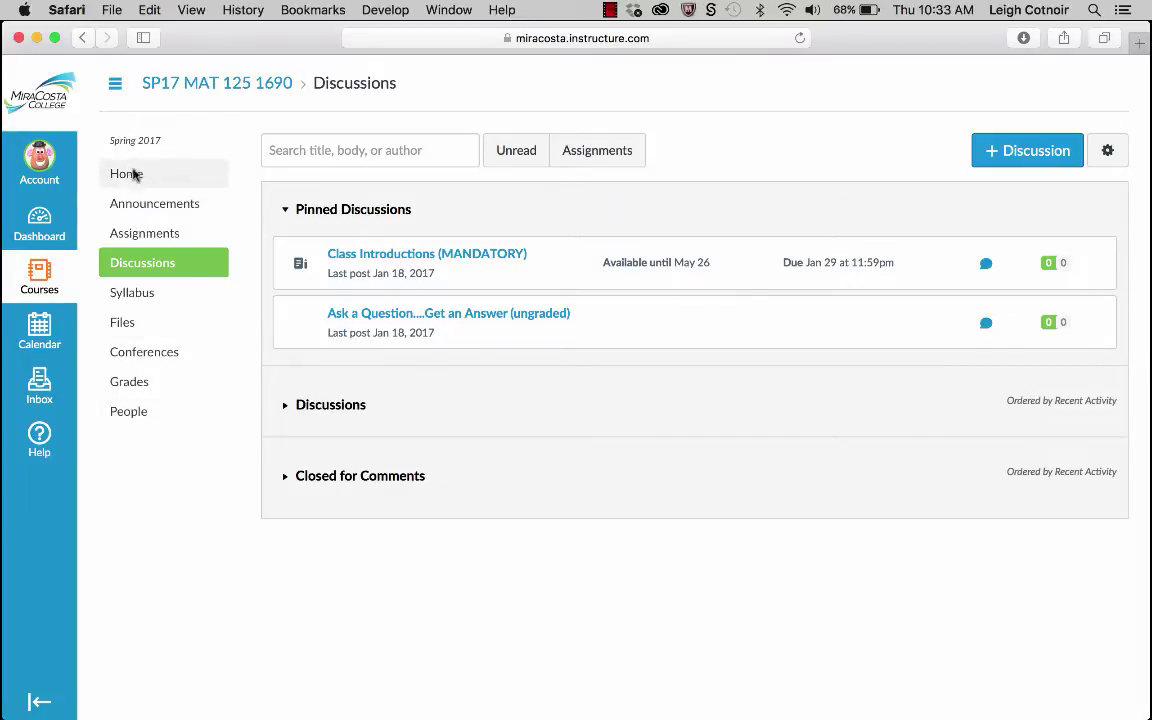
Return to the SP17 MAT 125 1690 home via the breadcrumb and scroll to the Quick Links.
left_click(205, 84)
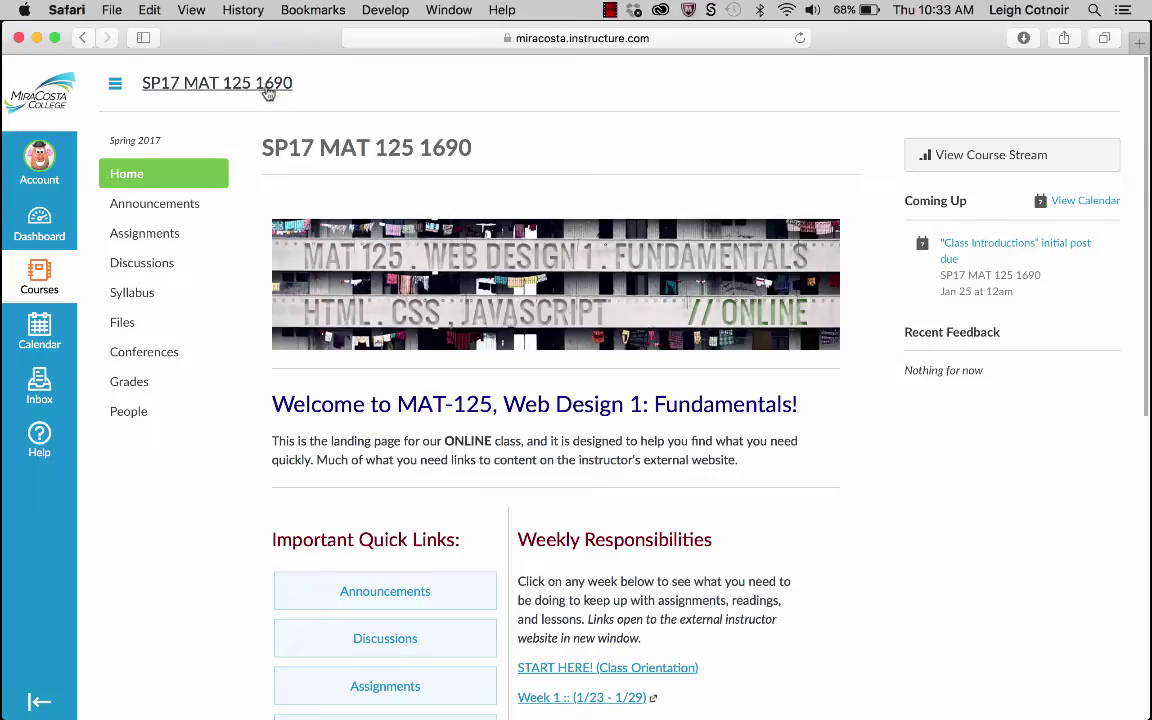
scroll(440, 645, "down", 5)
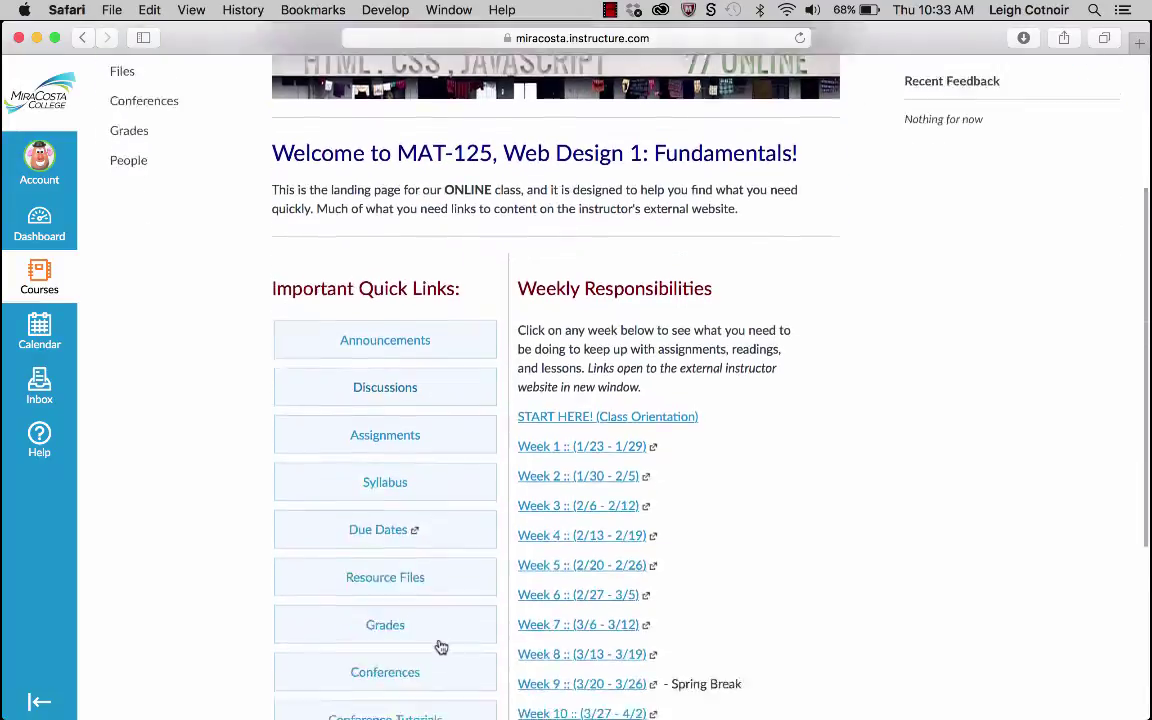
scroll(440, 645, "down", 3)
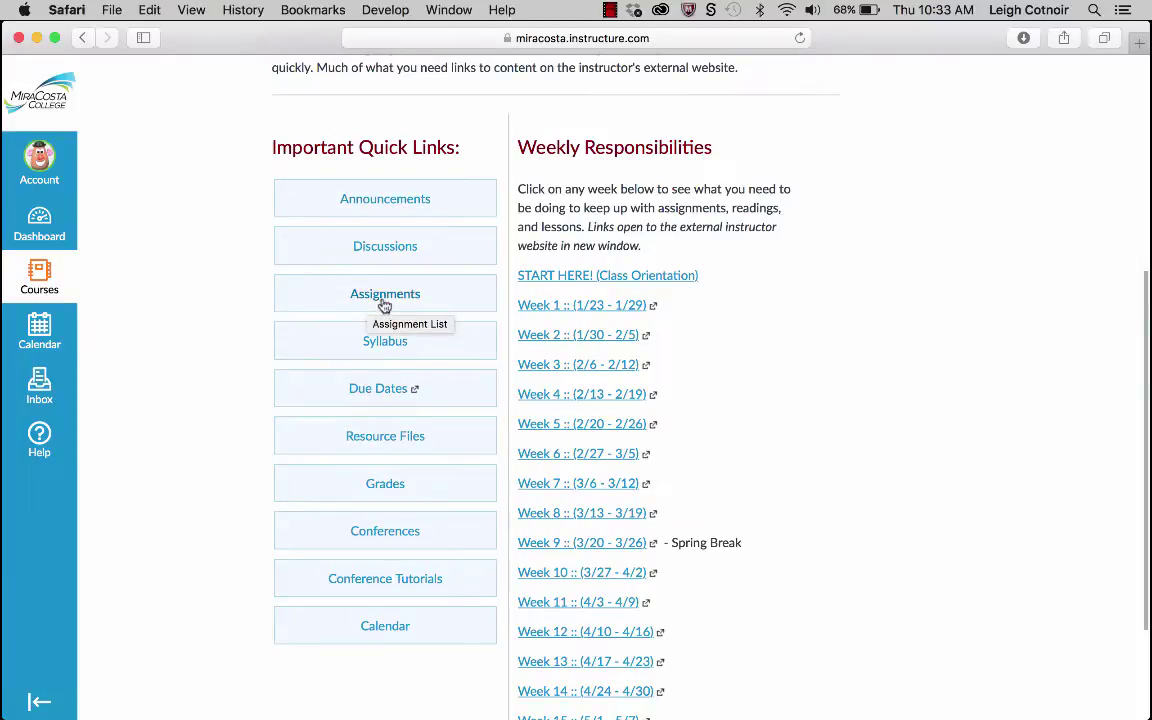
Review the upcoming MAT 125 assignments, Class Introductions through D5: Final Presentations, then go Home.
left_click(386, 296)
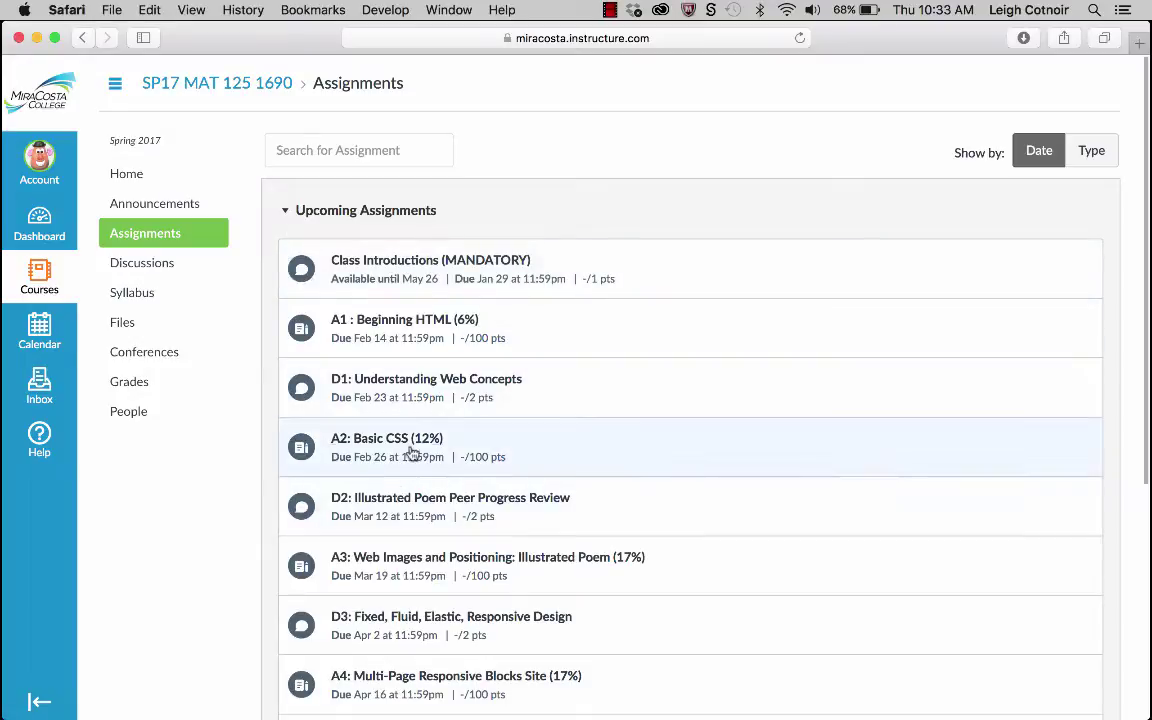
scroll(455, 570, "down", 5)
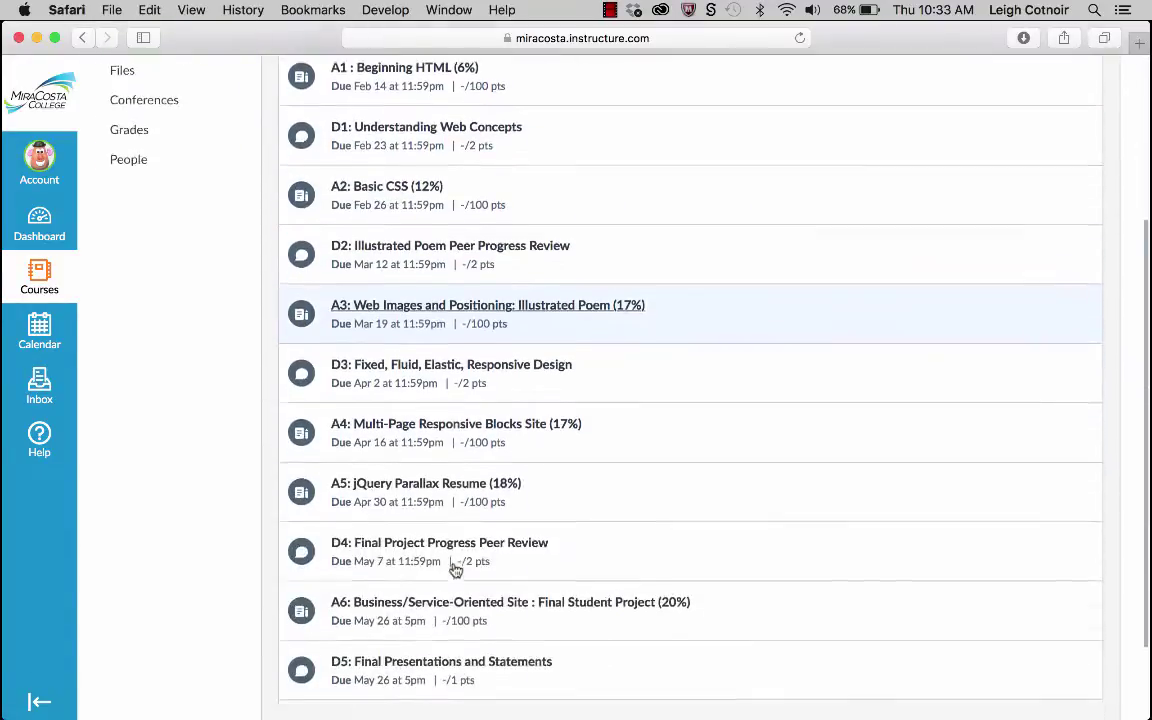
scroll(458, 568, "up", 4)
scroll(453, 563, "up", 2)
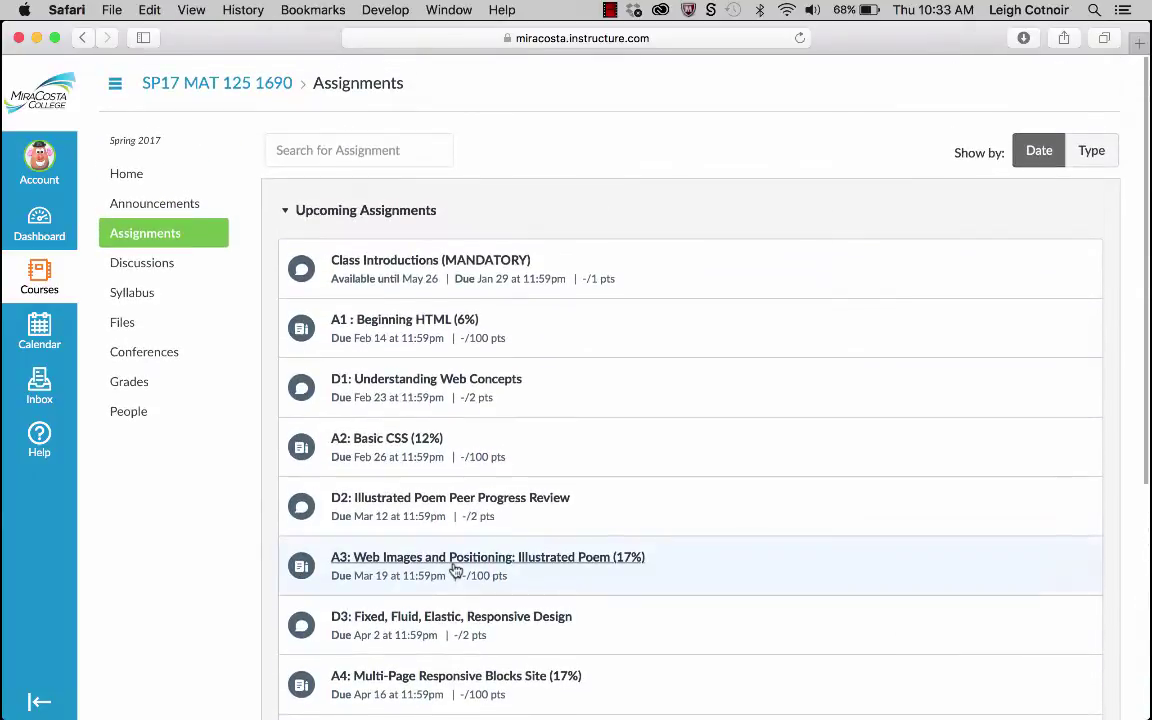
scroll(453, 568, "down", 5)
scroll(453, 568, "up", 5)
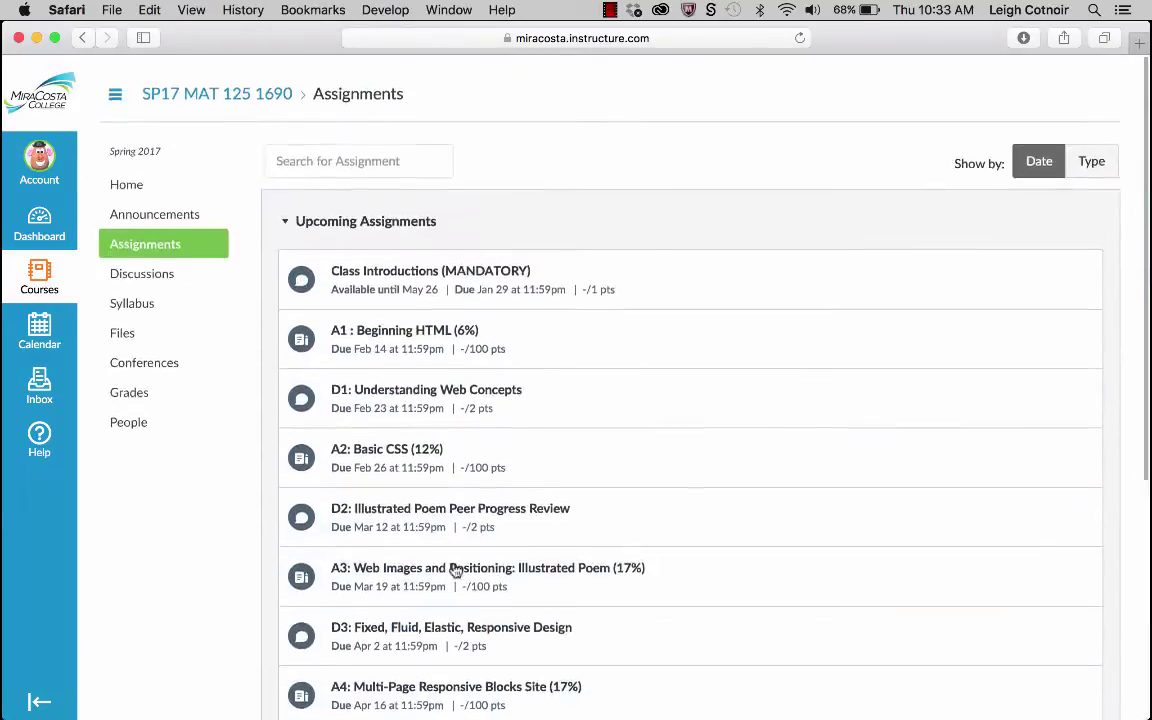
left_click(134, 175)
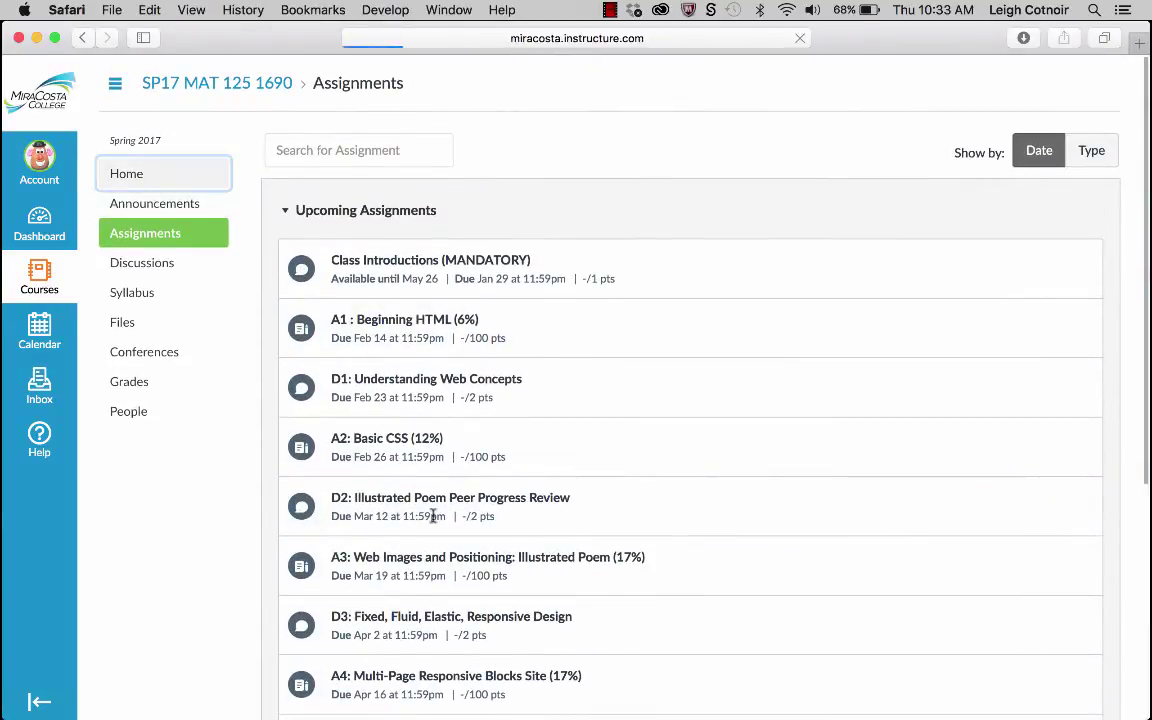
Scroll to the Quick Links and open the instructor's external Due Dates schedule.
scroll(435, 521, "down", 5)
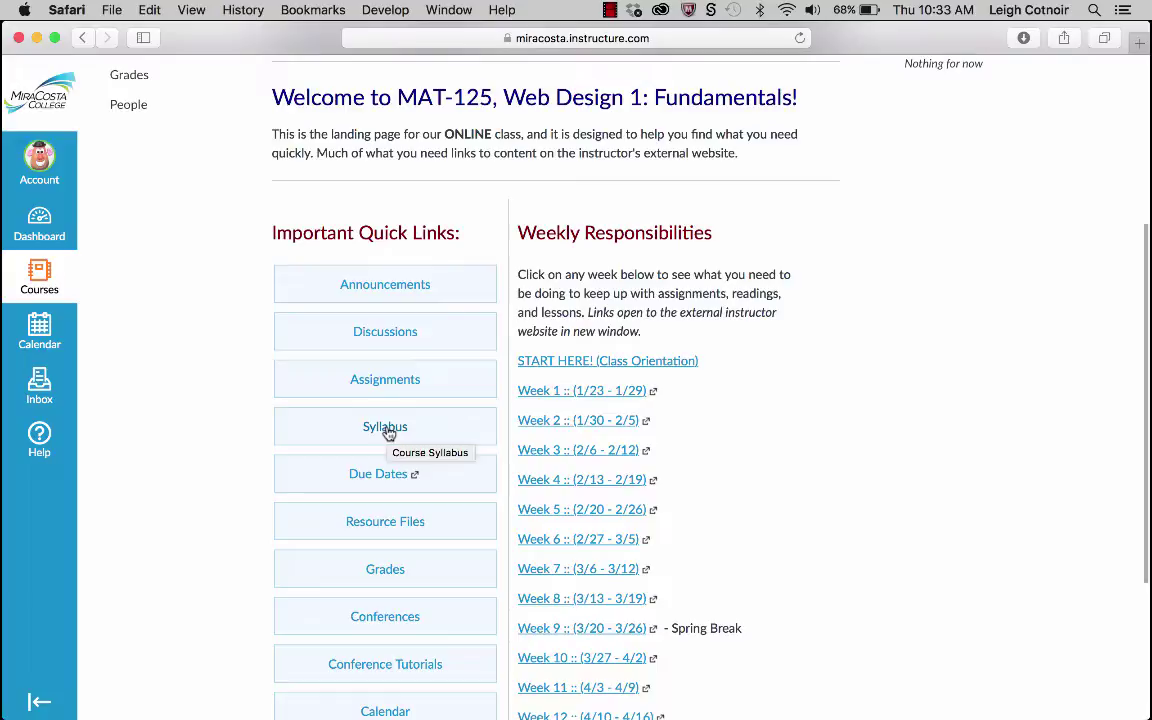
scroll(368, 510, "down", 1)
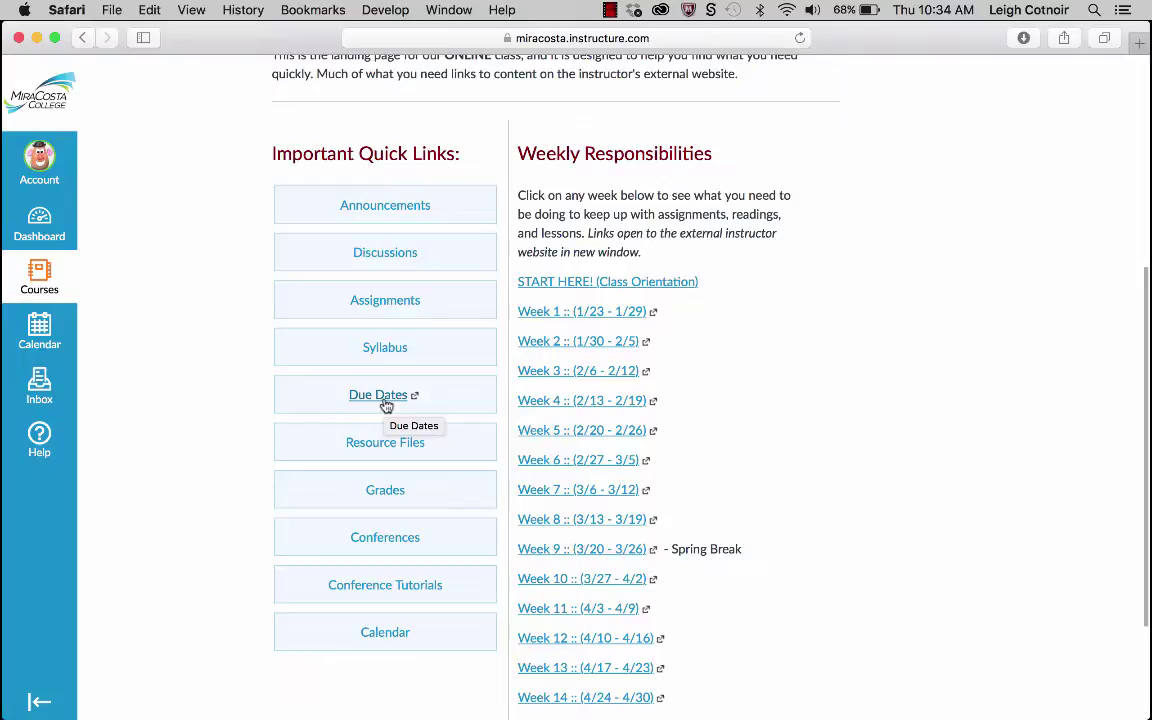
left_click(380, 400)
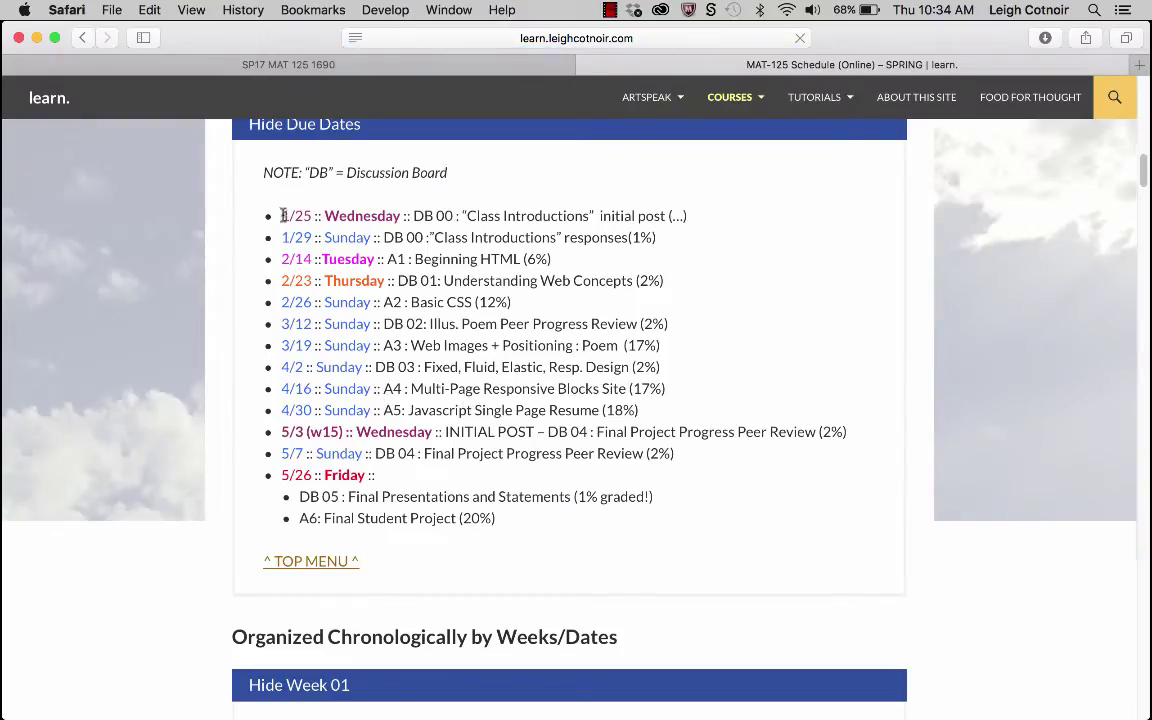
left_click_drag(283, 215, 607, 514)
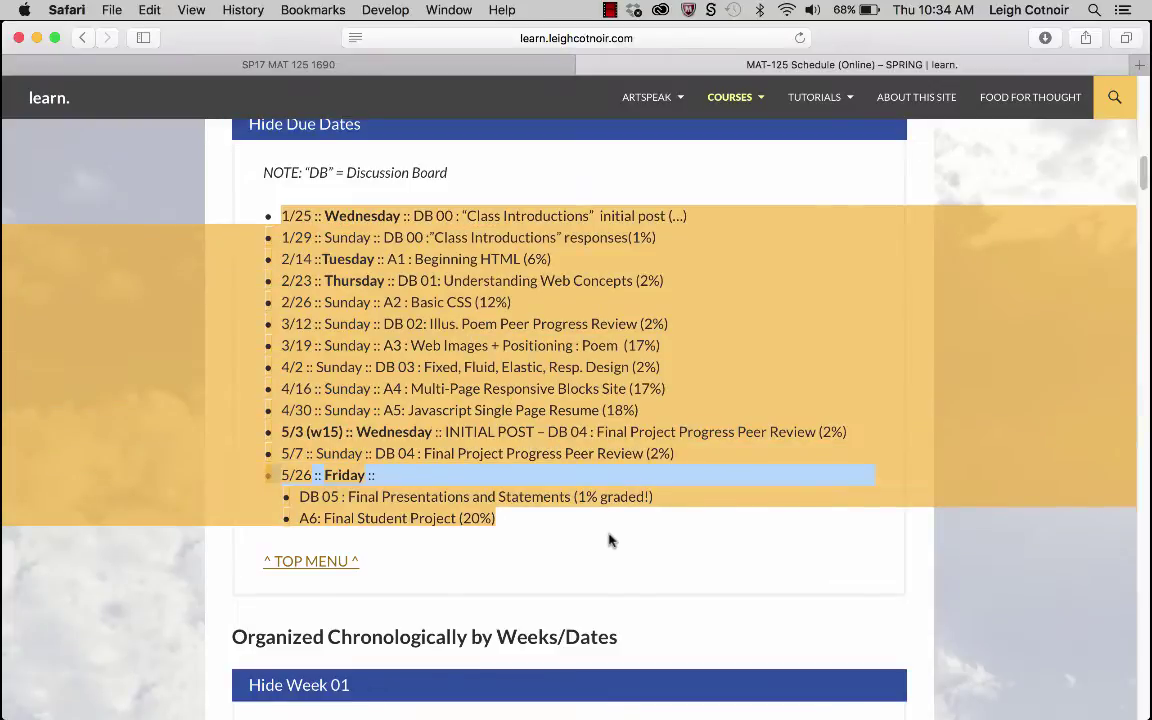
left_click(609, 537)
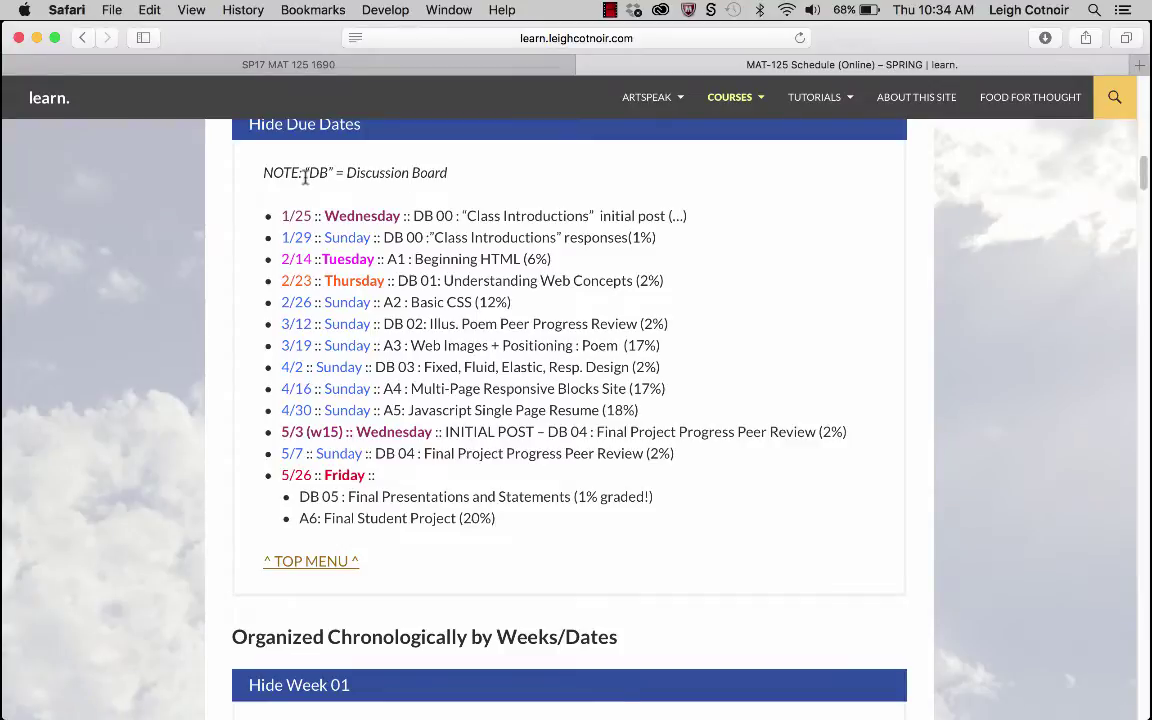
left_click_drag(266, 174, 582, 537)
left_click(586, 541)
Switch to the SP17 MAT 125 1690 Safari tab and scroll down its Quick Links.
left_click(422, 58)
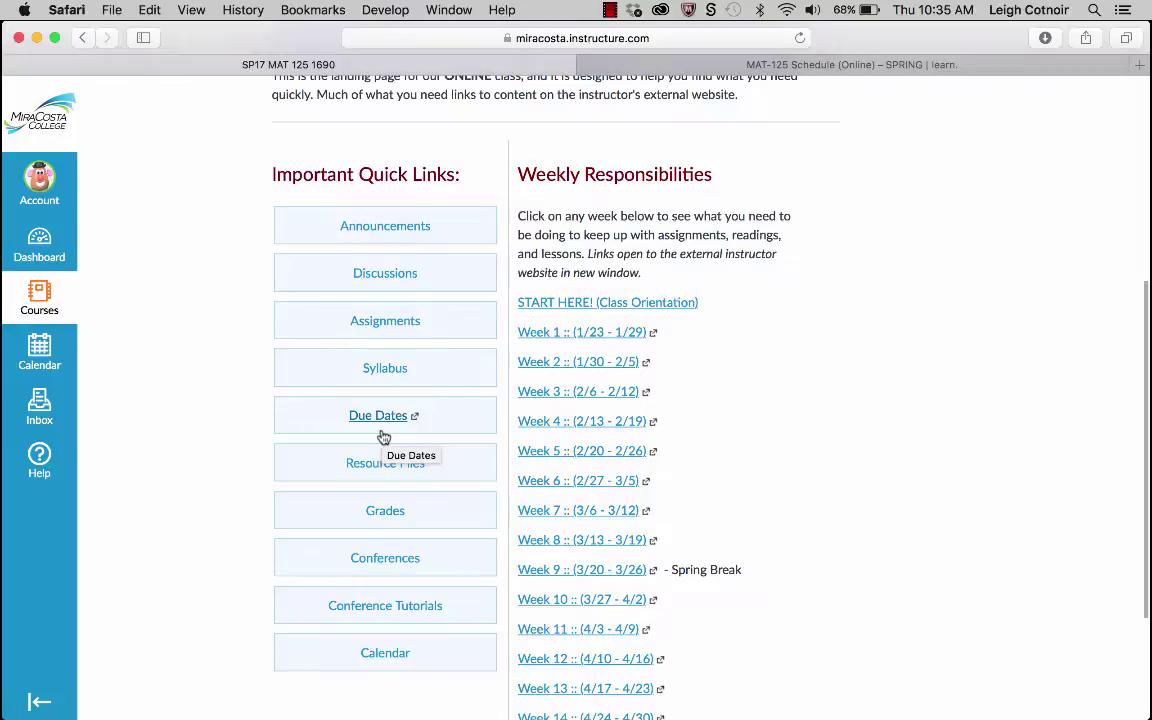
scroll(383, 437, "down", 2)
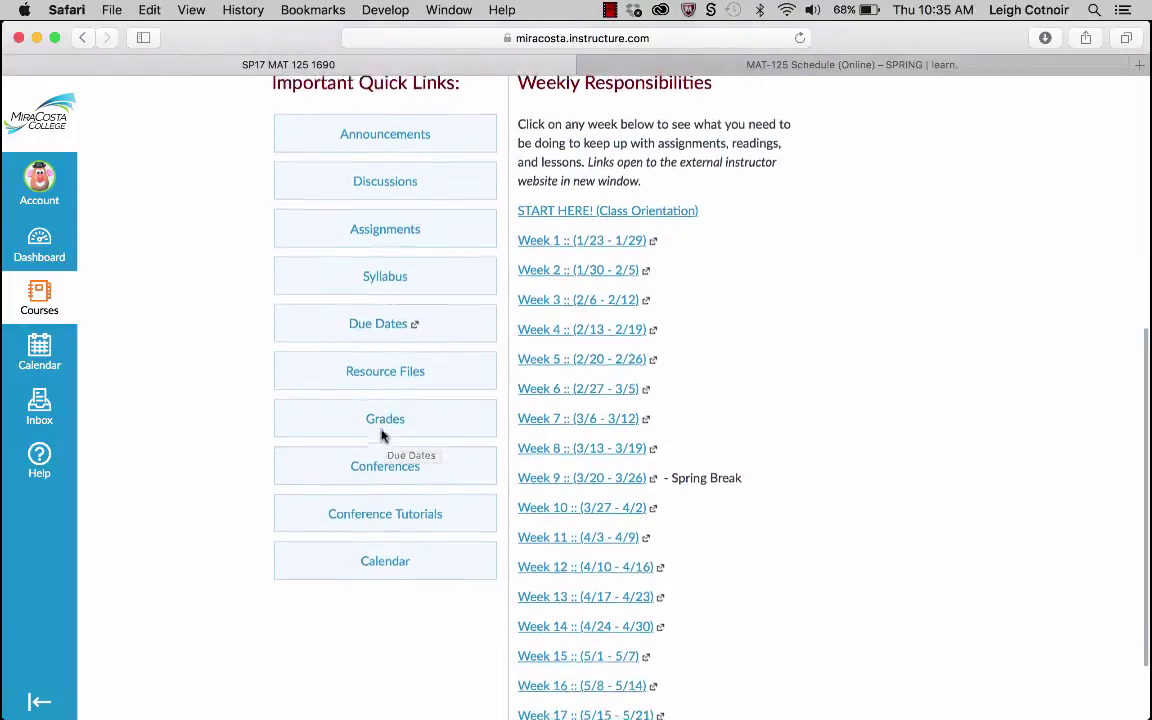